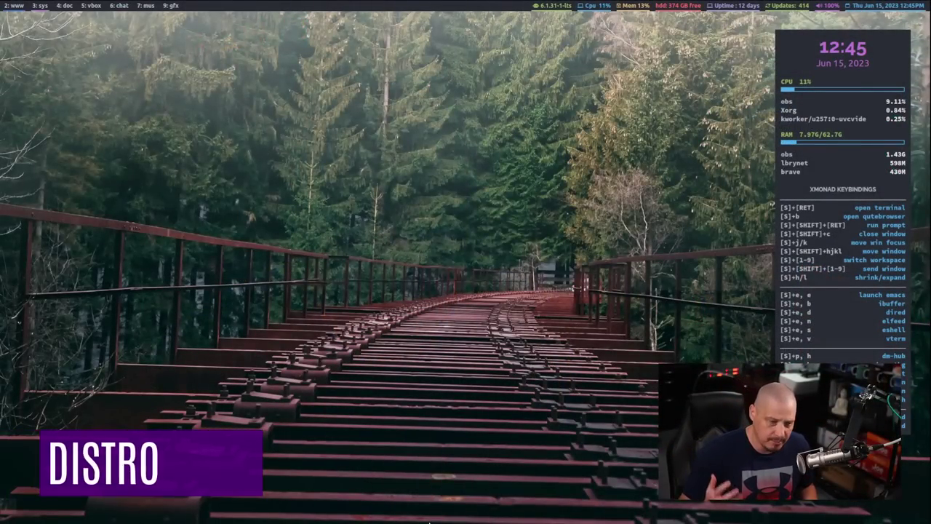
# Step: Launch the pcmanfm file manager, view the AppImages stored in the home Applications folder, and close it
pyautogui.press('super+shift+Return')
pyautogui.write('pcmanfm')
pyautogui.press('Return')
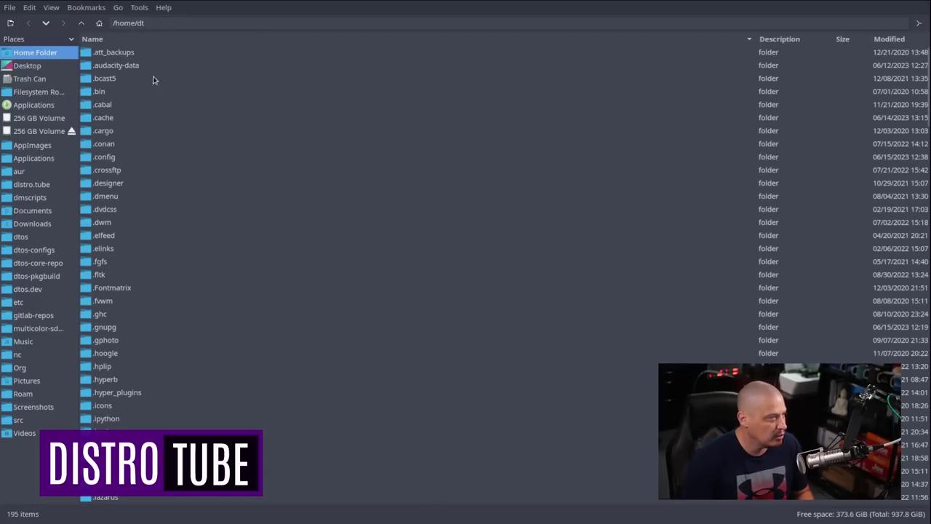
pyautogui.click(42, 159)
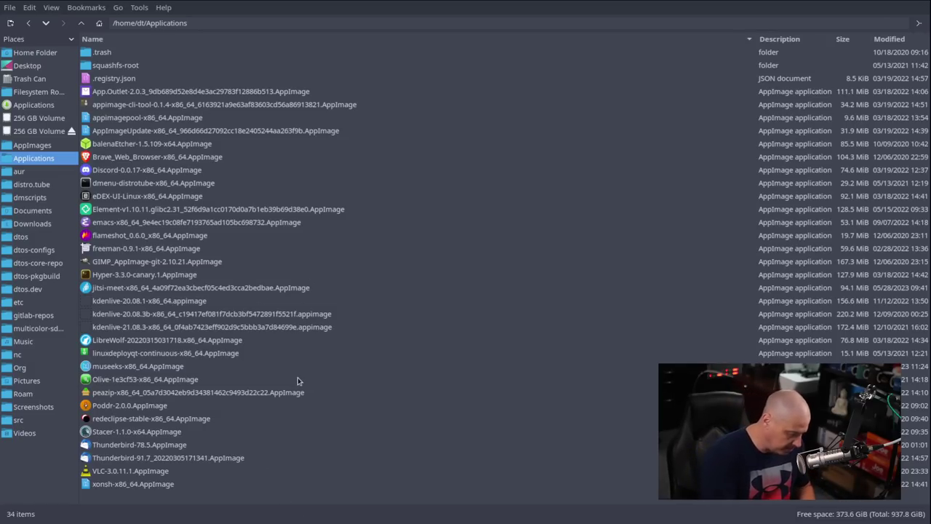
pyautogui.press('super+shift+c')
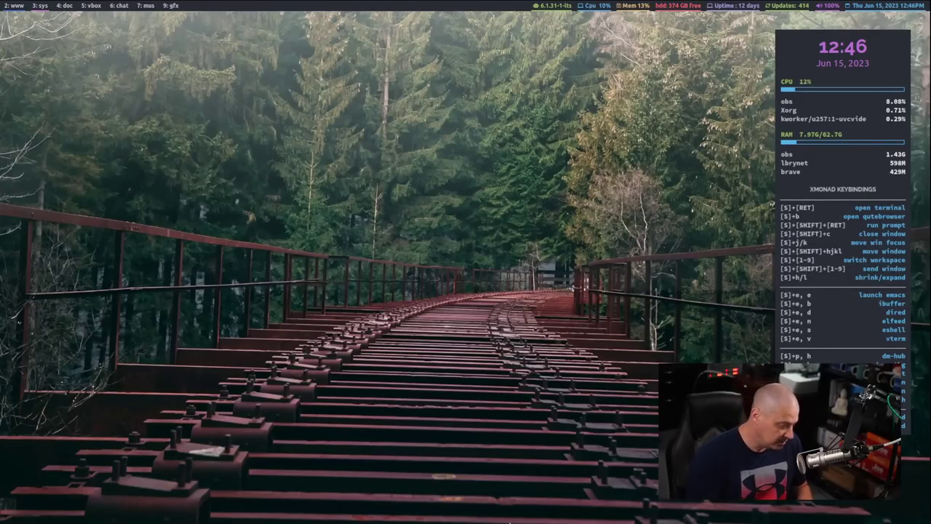
# Step: Switch to the browser on workspace 2 and read the AM-Application-Manager README through the differences between "AM" and "AppMan"
pyautogui.press('super+2')
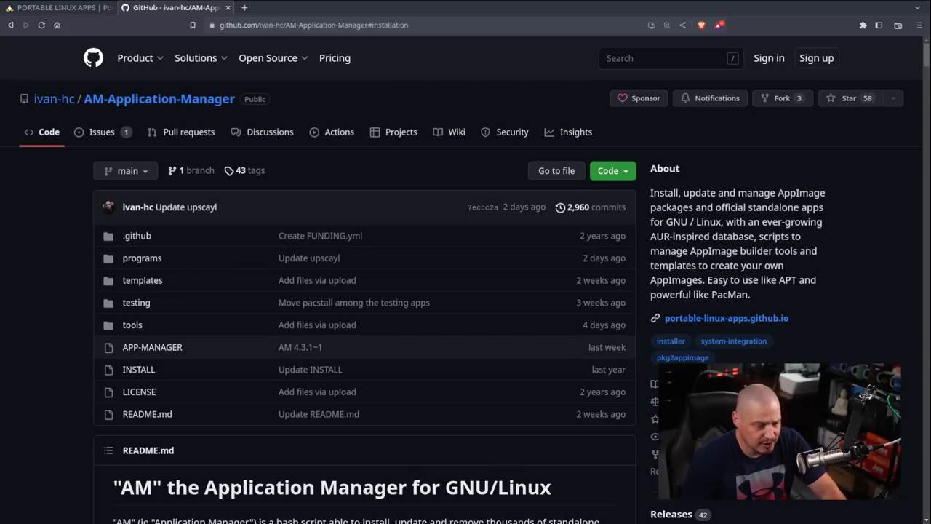
pyautogui.scroll(-4, 294, 225)
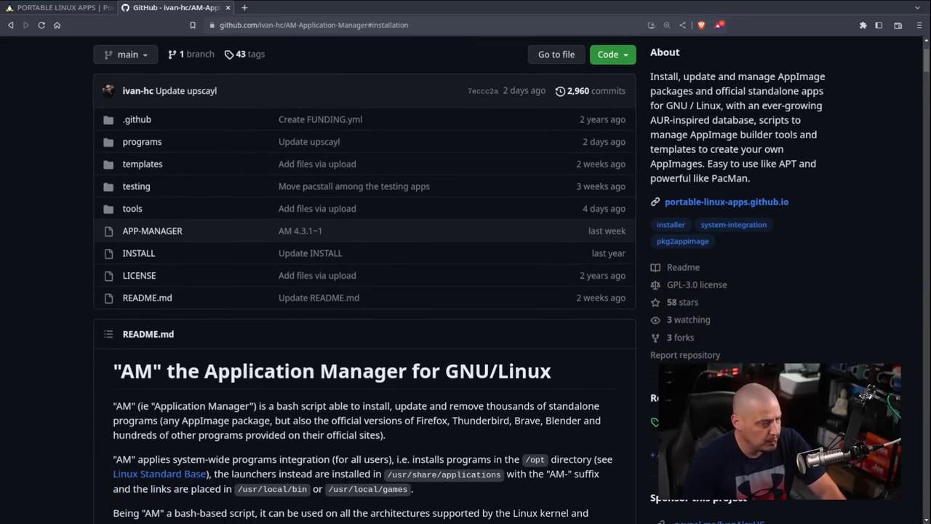
pyautogui.scroll(-3, 448, 285)
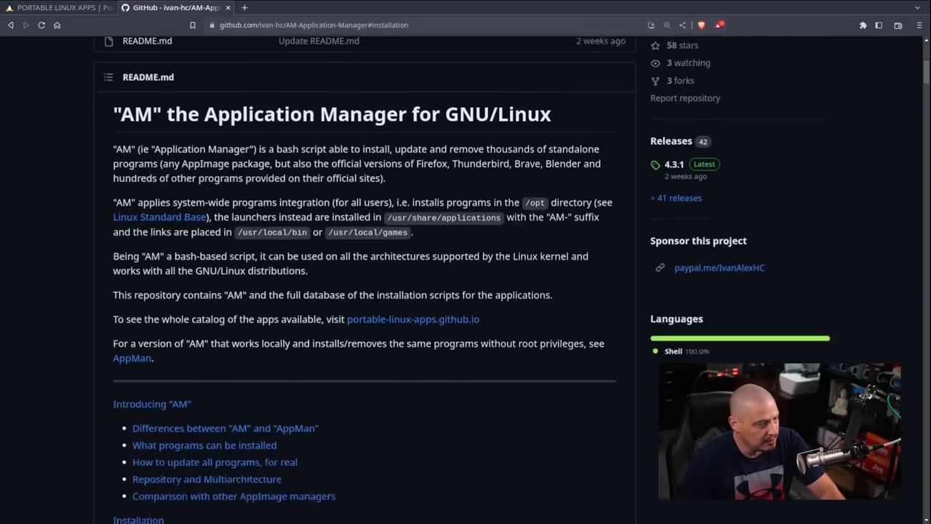
pyautogui.scroll(-6, 363, 283)
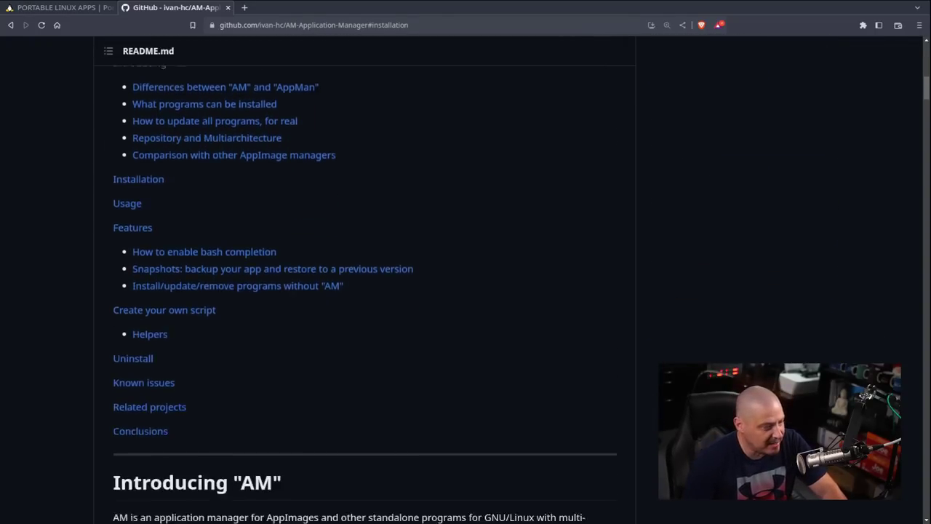
pyautogui.scroll(-1, 364, 284)
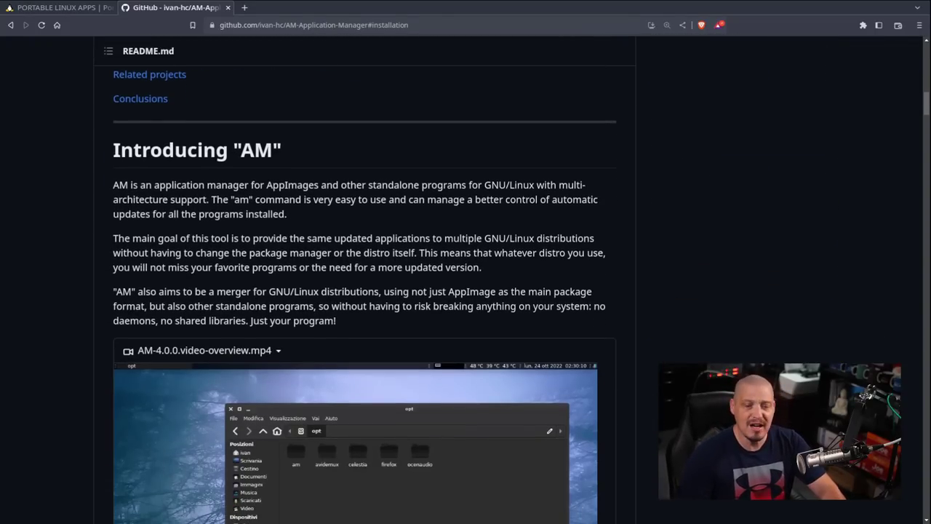
pyautogui.scroll(-1, 364, 284)
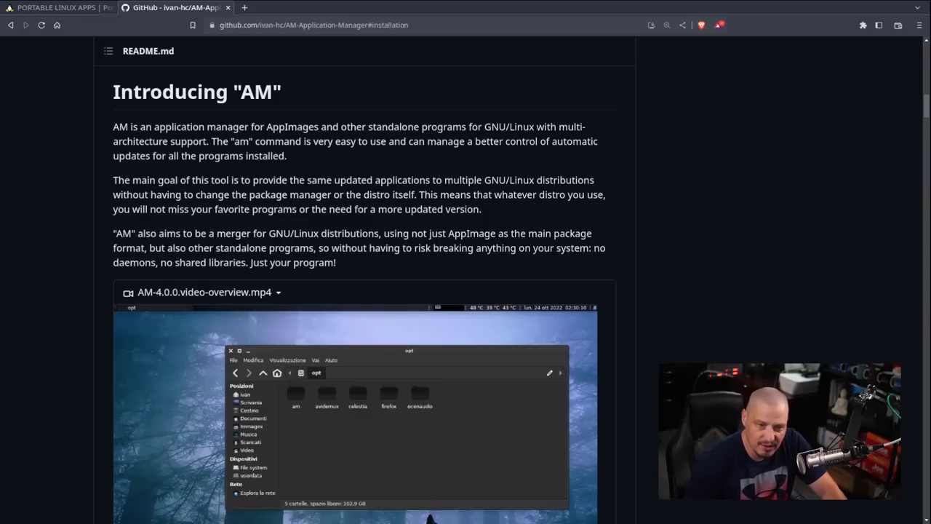
pyautogui.scroll(-3, 364, 283)
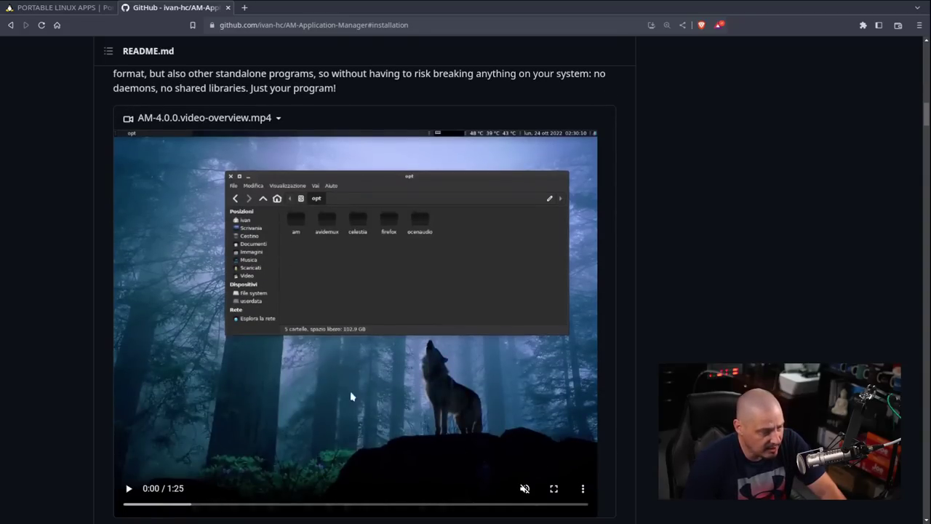
pyautogui.scroll(-3, 790, 309)
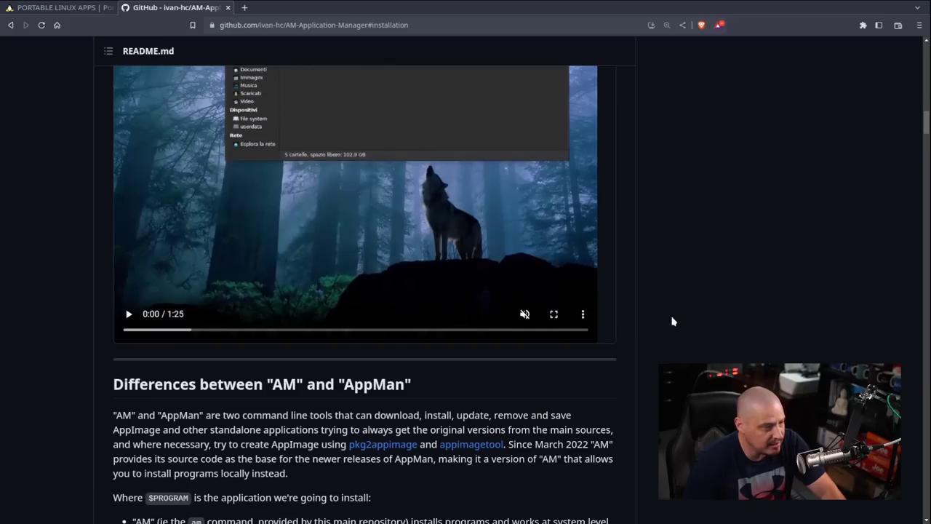
pyautogui.scroll(2, 719, 317)
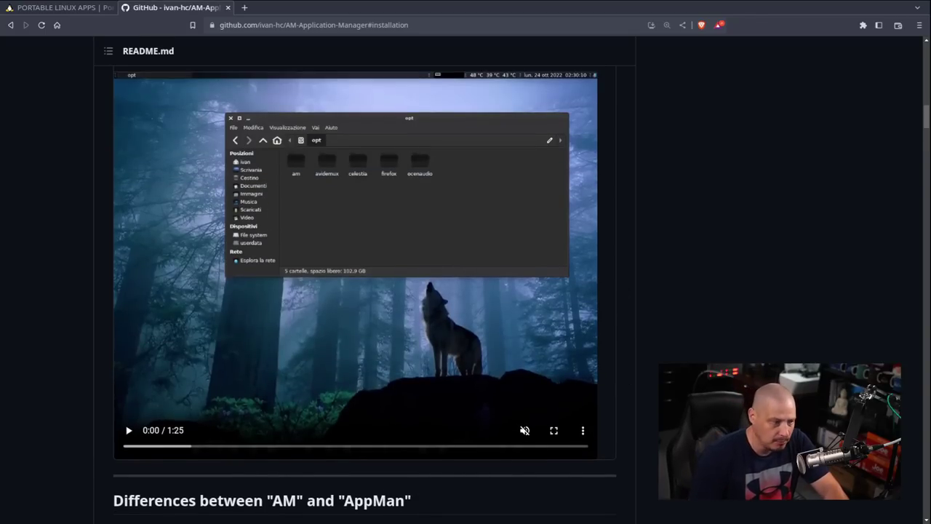
pyautogui.scroll(-4, 364, 291)
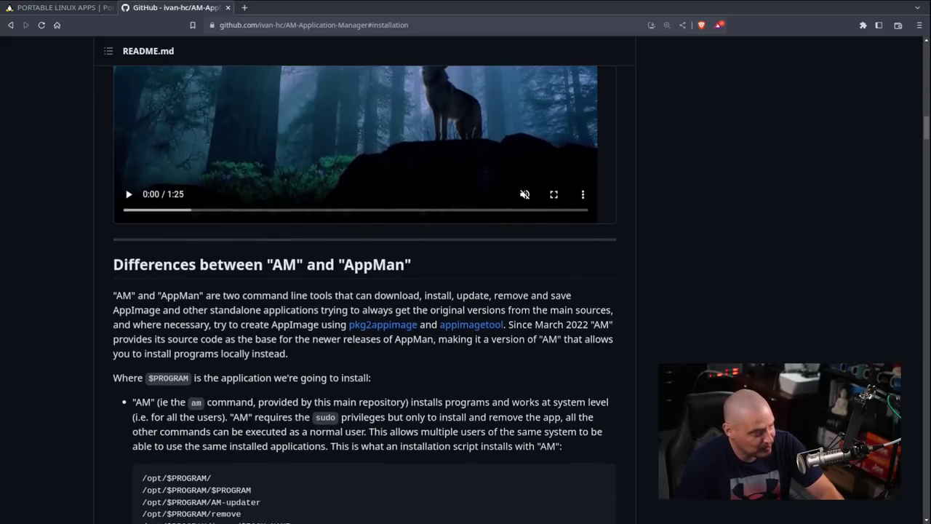
pyautogui.scroll(-2, 422, 313)
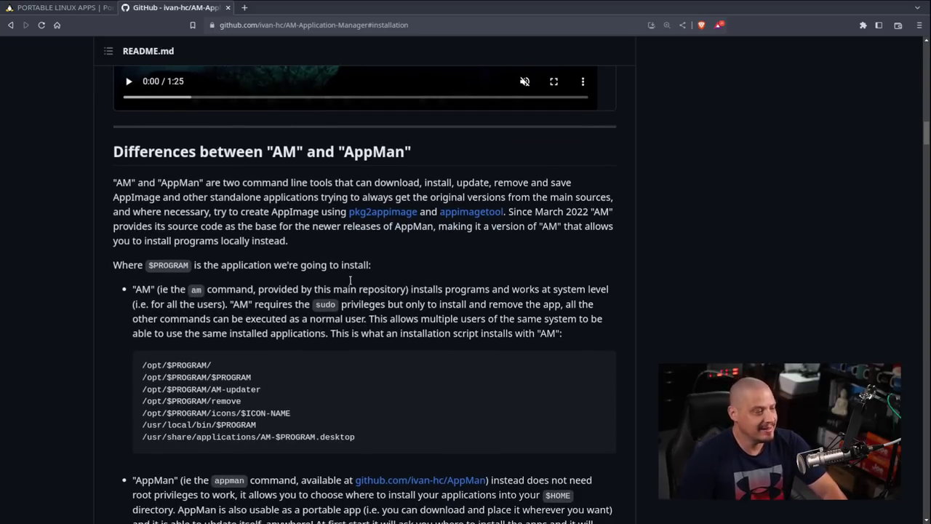
pyautogui.scroll(-3, 684, 317)
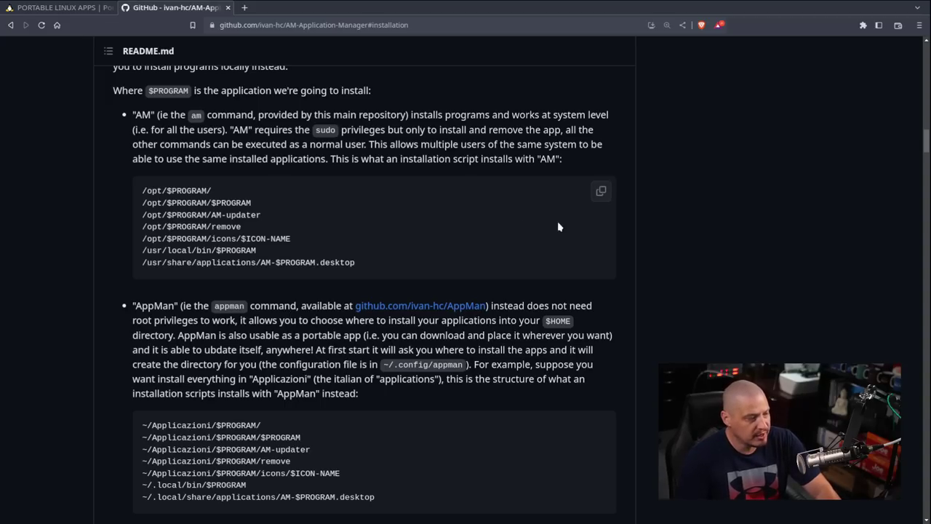
# Step: Examine the /usr/local/bin and /usr/share/applications paths in AM's installation list, and return to the start of the repository page
pyautogui.moveTo(256, 266); pyautogui.dragTo(142, 266)
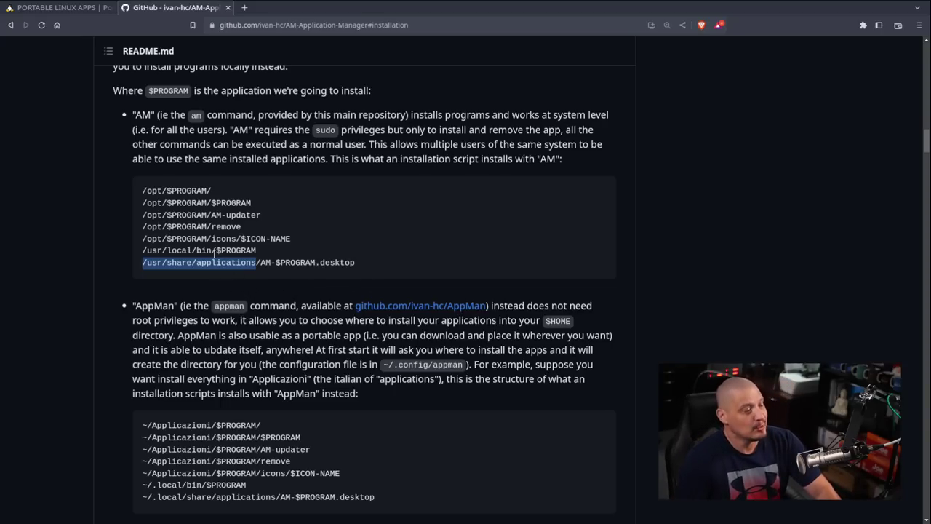
pyautogui.moveTo(217, 250); pyautogui.dragTo(140, 254)
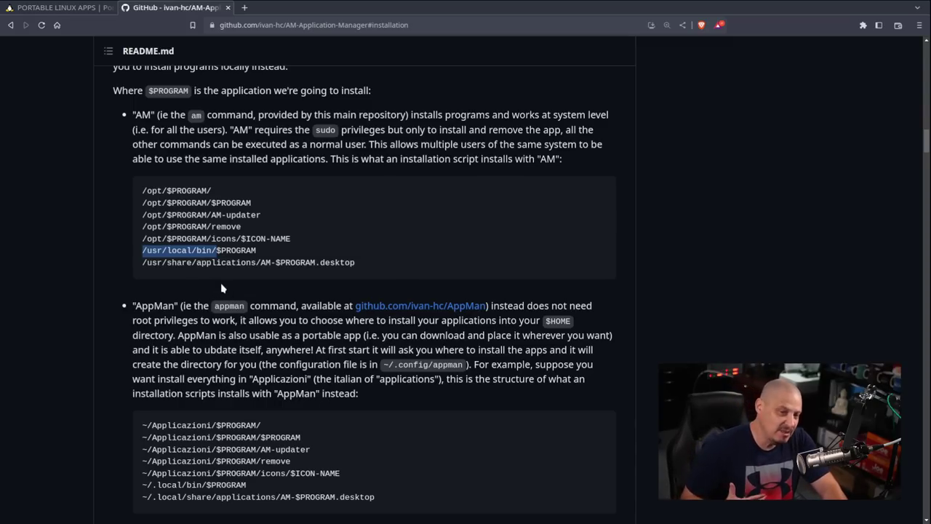
pyautogui.moveTo(370, 263); pyautogui.dragTo(143, 262)
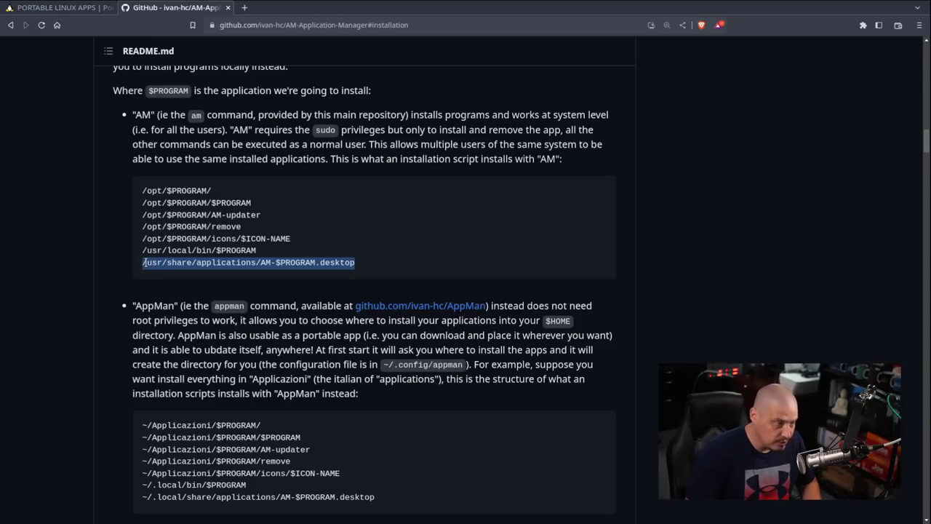
pyautogui.press('super+r')
pyautogui.press('Escape')
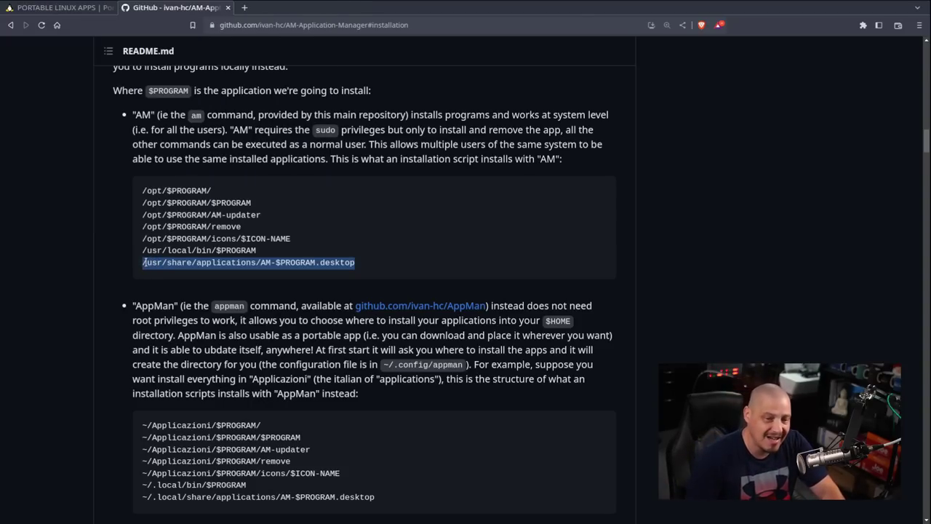
pyautogui.moveTo(216, 251); pyautogui.dragTo(141, 253)
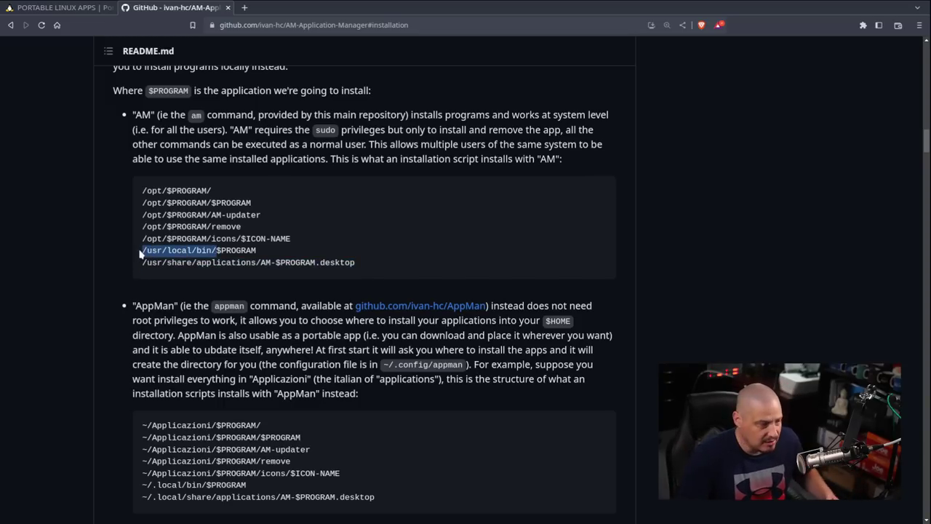
pyautogui.doubleClick(236, 249)
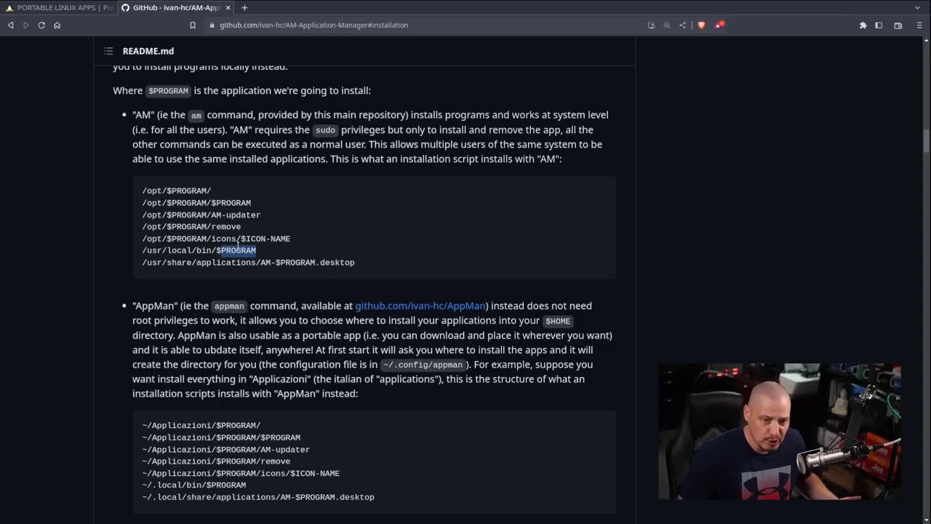
pyautogui.scroll(2, 927, 142)
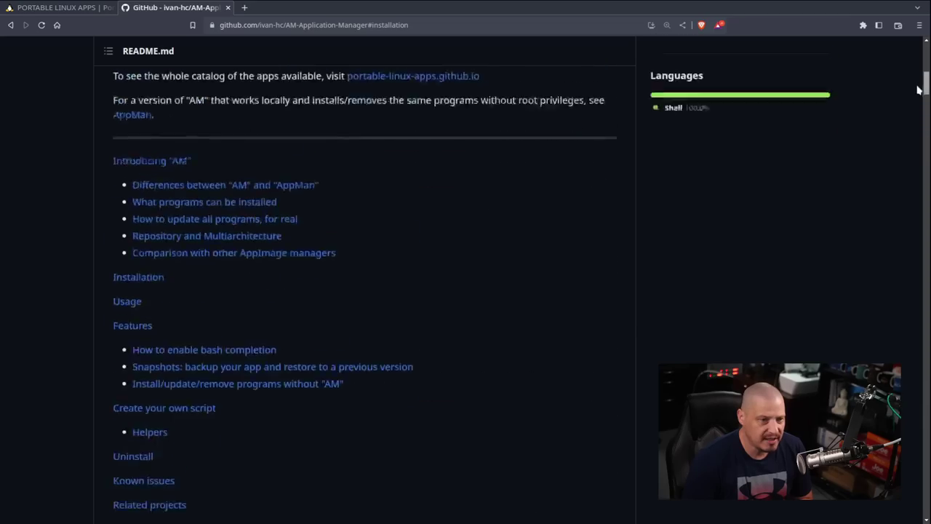
pyautogui.moveTo(920, 80); pyautogui.dragTo(919, 45)
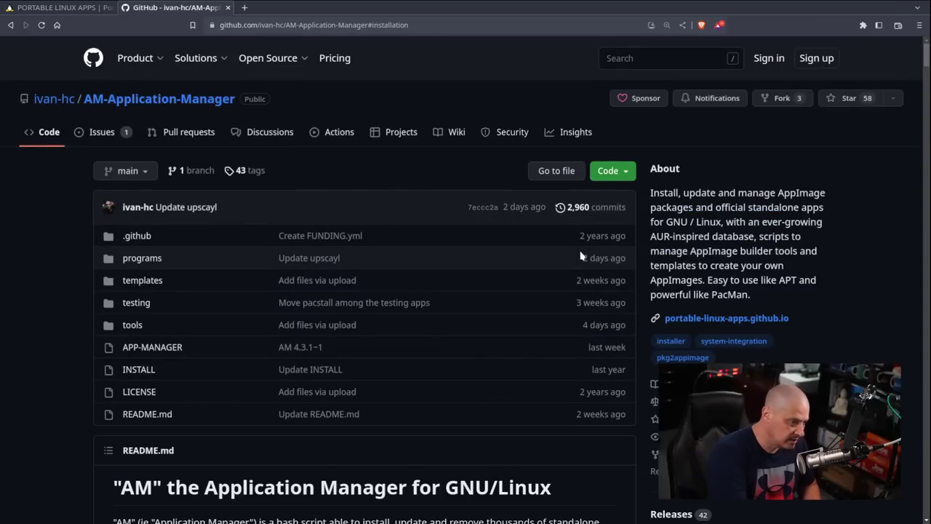
# Step: Open a terminal on workspace 3 and enlarge its text by several zoom levels
pyautogui.press('super+3')
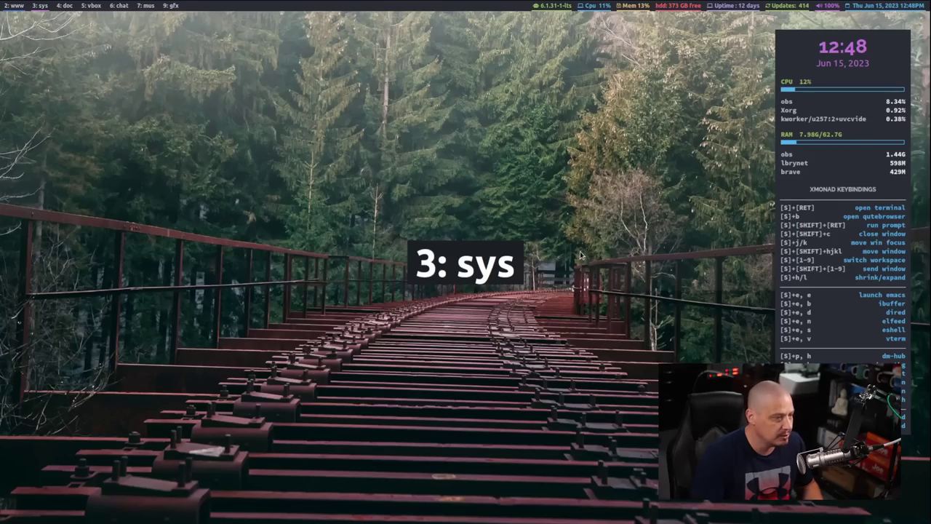
pyautogui.press('super+Return')
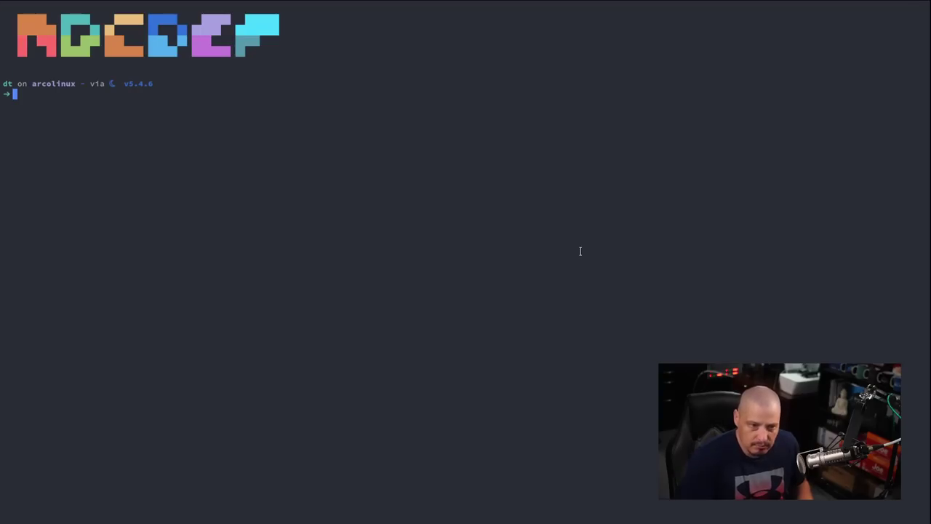
pyautogui.hotkey('ctrl', '=')
pyautogui.hotkey('ctrl', '=')
pyautogui.hotkey('ctrl', '=')
pyautogui.hotkey('ctrl', '=')
pyautogui.hotkey('ctrl', '=')
pyautogui.hotkey('ctrl', '=')
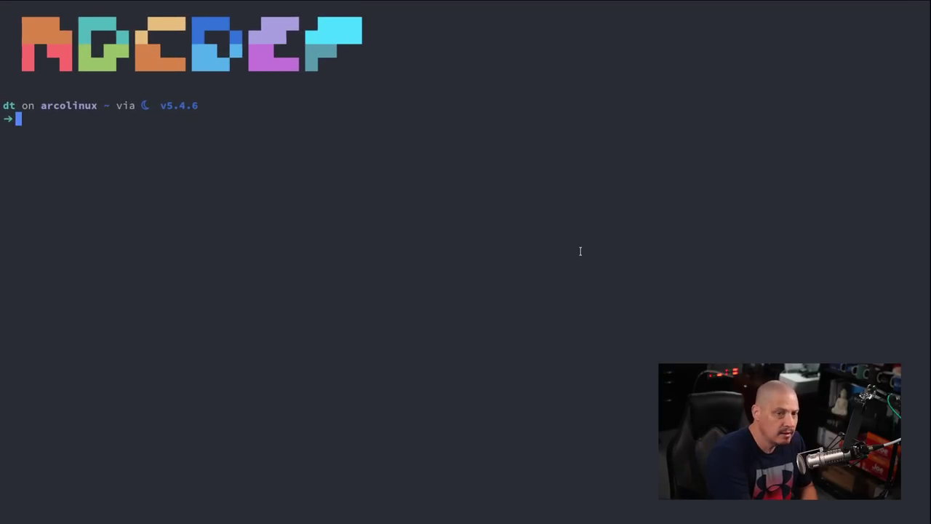
pyautogui.hotkey('ctrl', '=')
pyautogui.hotkey('ctrl', '=')
# Step: Run am -h and review the complete list of AM options from the beginning to the end
pyautogui.write('am -h')
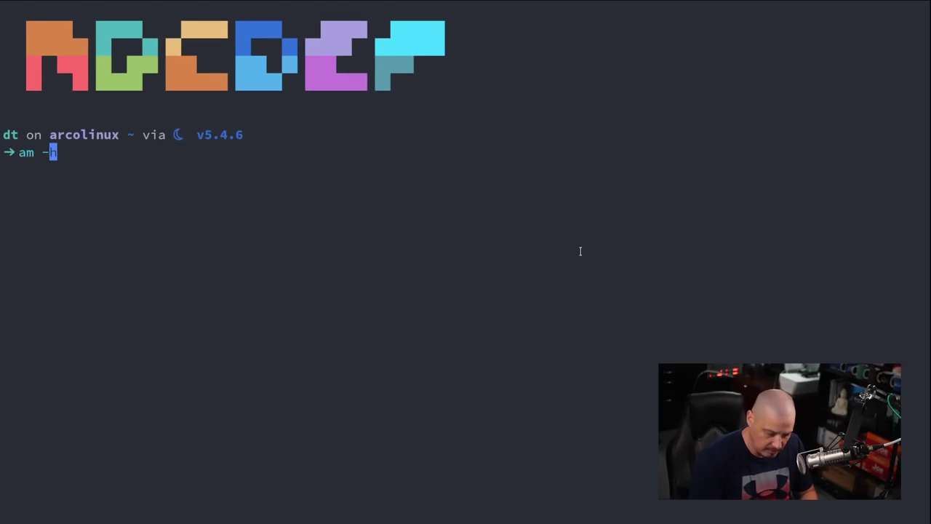
pyautogui.press('Return')
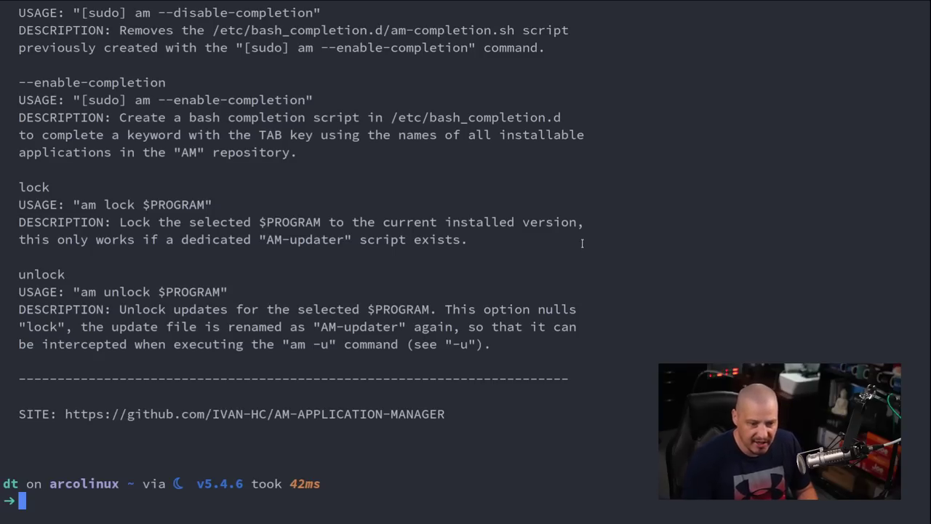
pyautogui.scroll(10, 625, 416)
pyautogui.scroll(9, 625, 417)
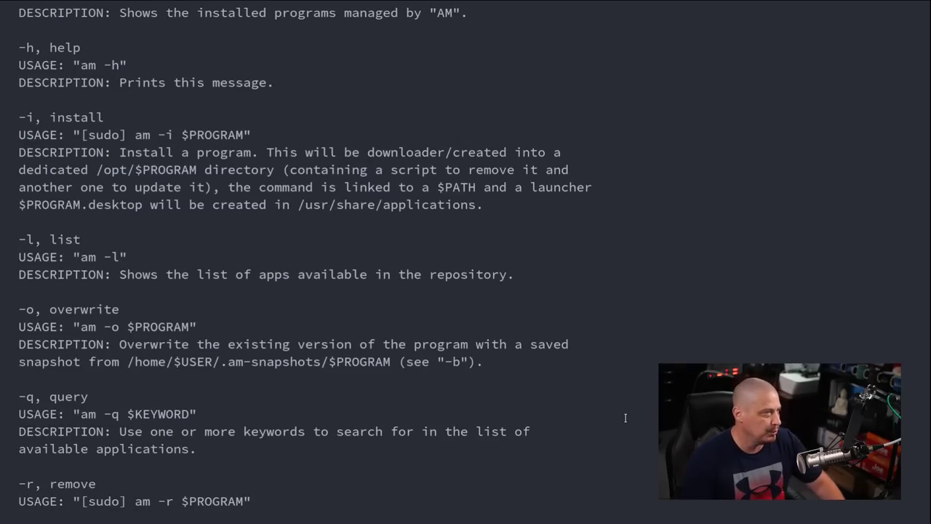
pyautogui.scroll(9, 625, 417)
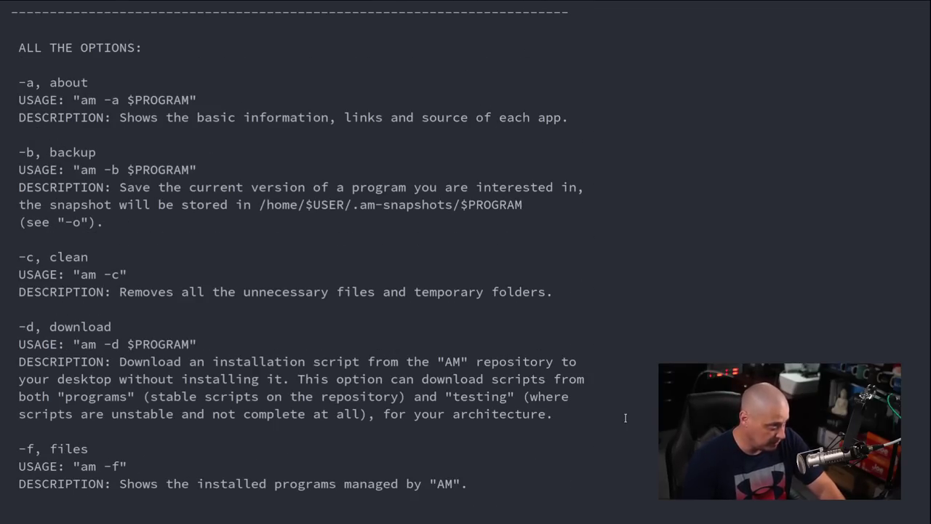
pyautogui.scroll(3, 625, 418)
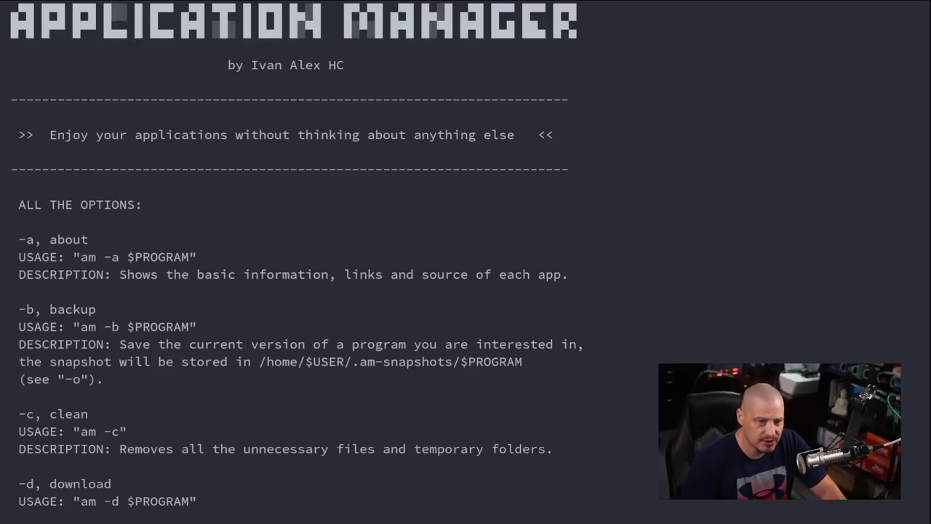
pyautogui.scroll(-11, 298, 255)
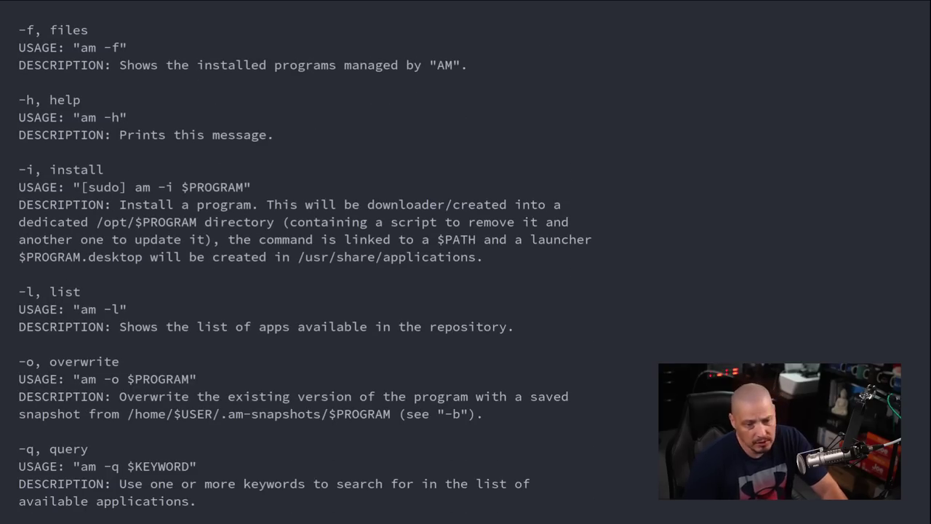
pyautogui.scroll(-11, 306, 257)
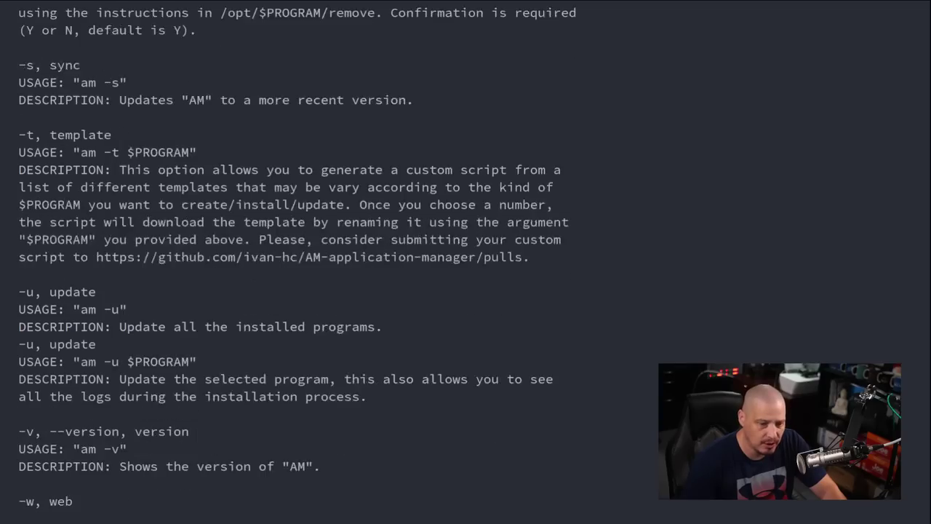
pyautogui.scroll(-11, 306, 257)
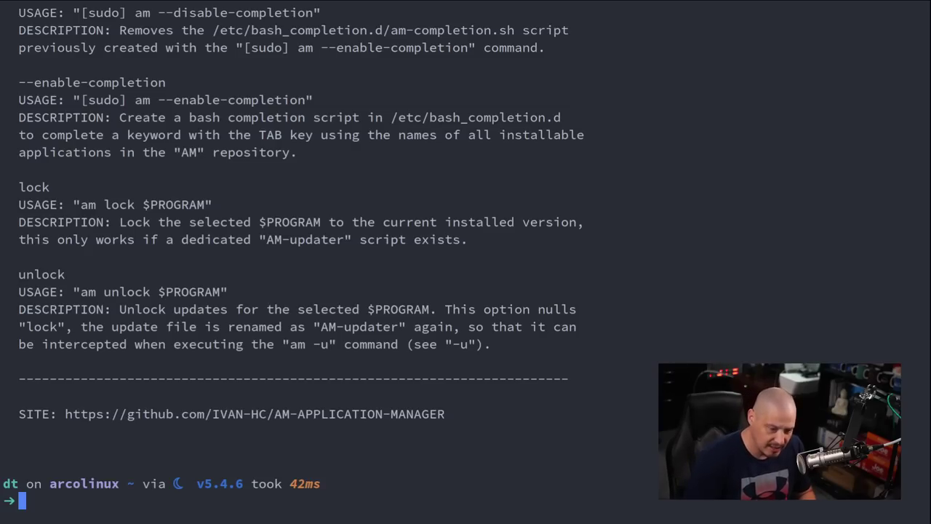
# Step: List all apps available in the AM repository with am -l
pyautogui.write('am -l')
pyautogui.press('Return')
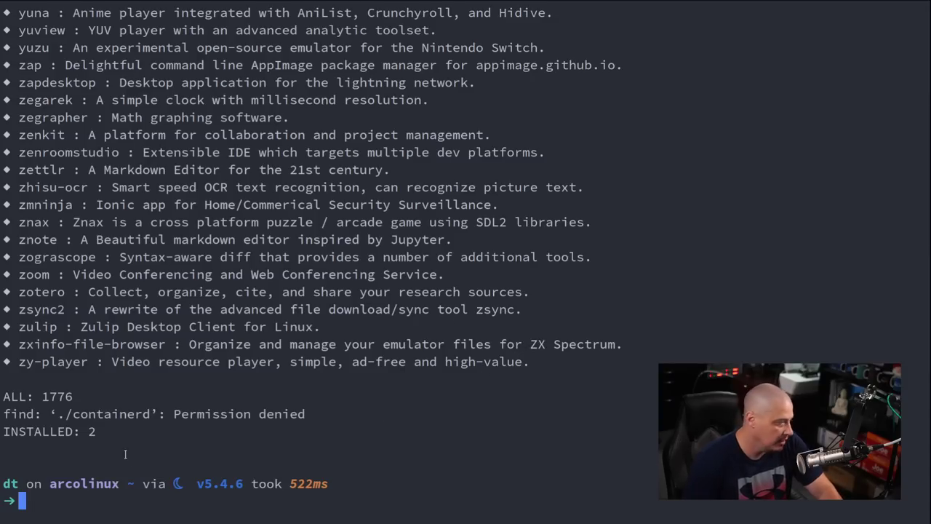
# Step: Run am -l | less to page through the first part of the AM repository's app list, and quit the pager
pyautogui.tripleClick(72, 440)
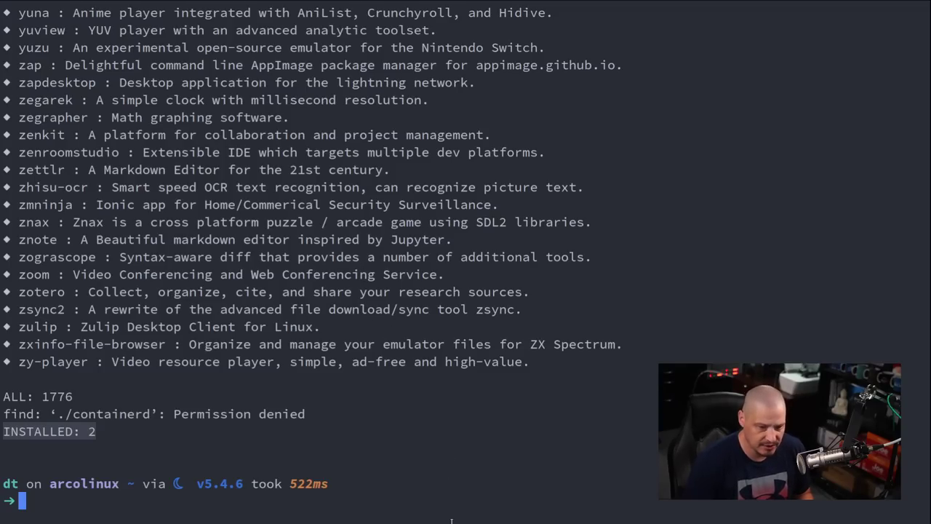
pyautogui.write('am -l')
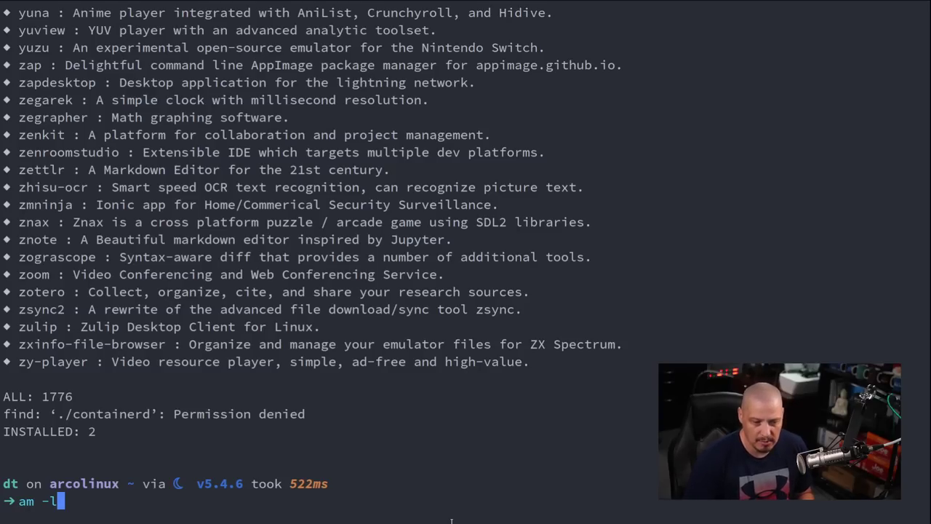
pyautogui.write(' | less')
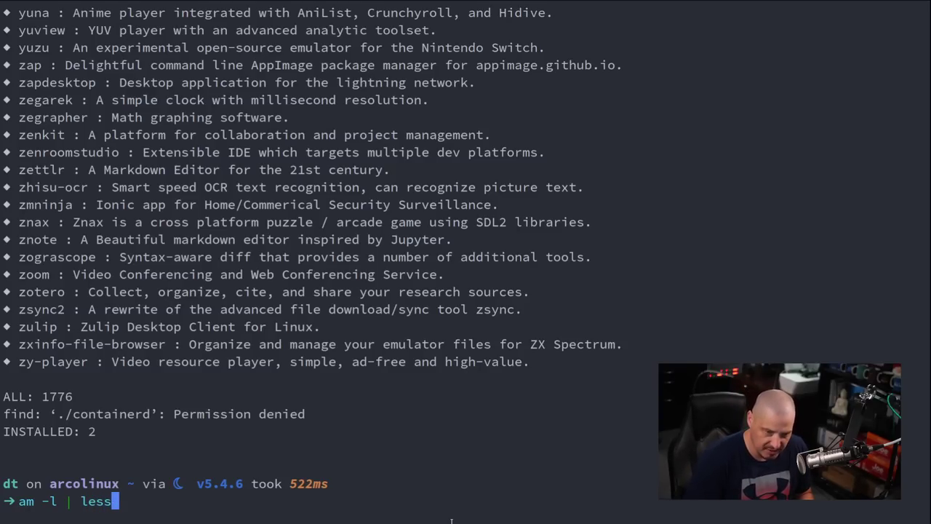
pyautogui.press('Return')
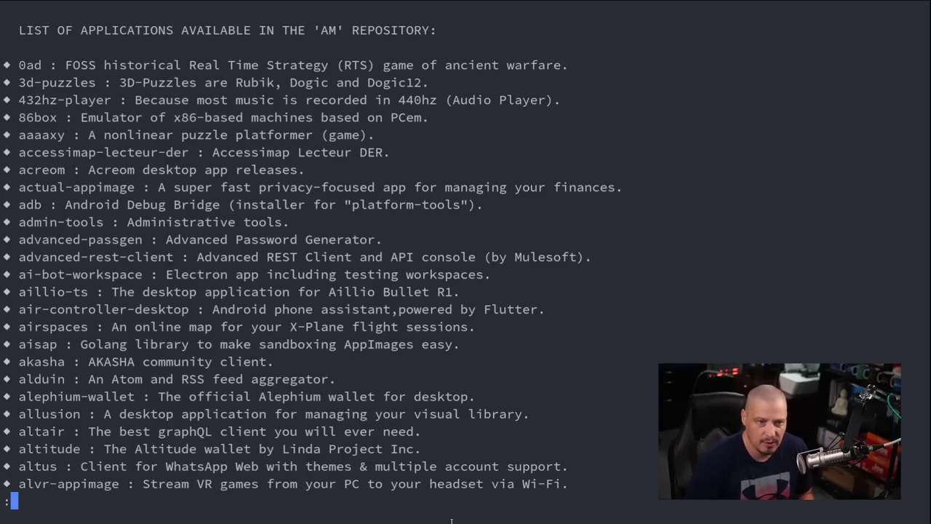
pyautogui.scroll(-4, 451, 521)
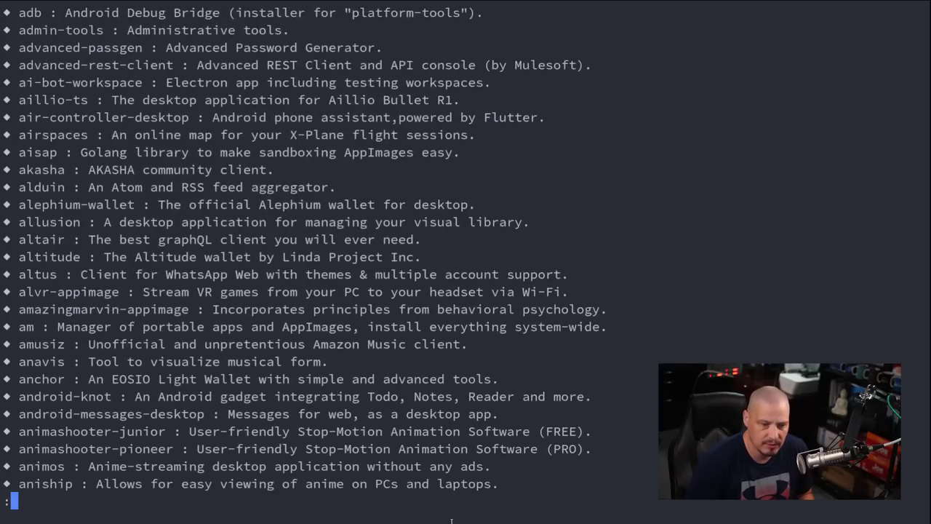
pyautogui.scroll(-3, 451, 521)
pyautogui.scroll(-17, 451, 521)
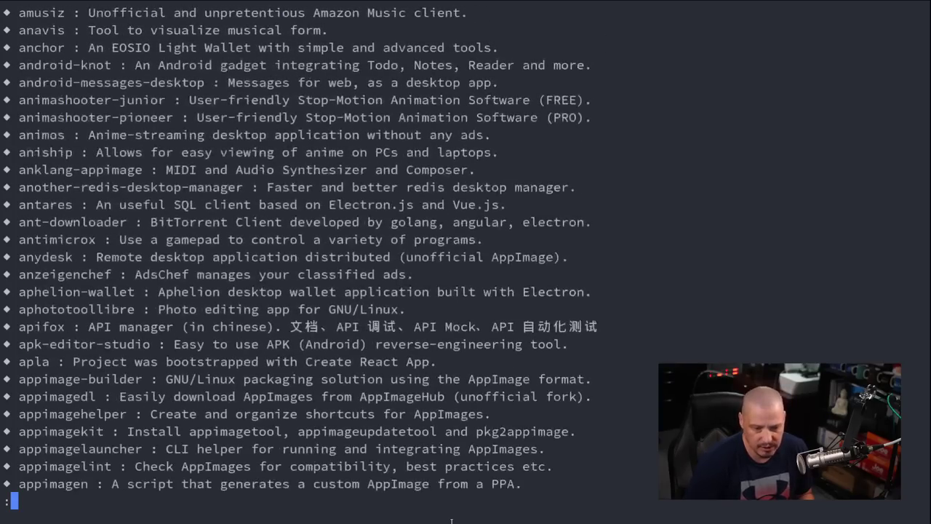
pyautogui.scroll(-4, 451, 521)
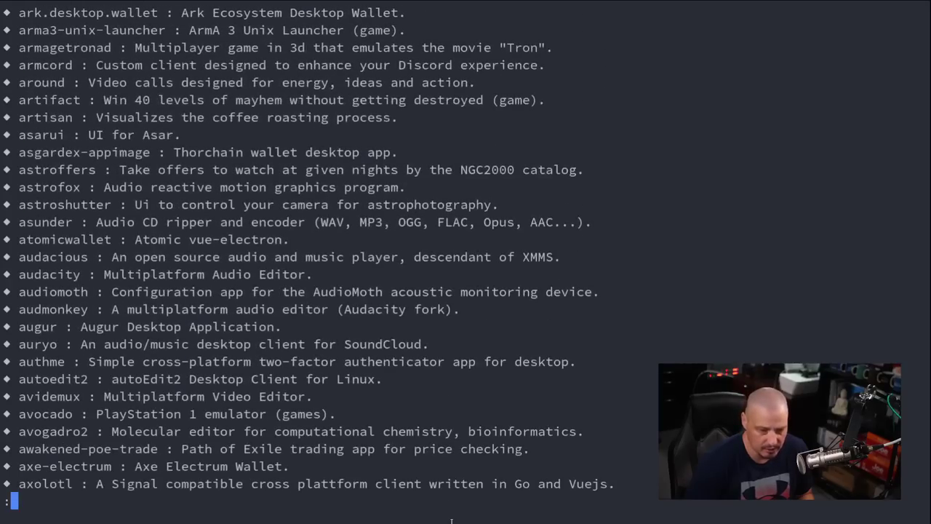
pyautogui.press('q')
# Step: Search the AM repository with am -q chromium and examine the chromium and brave entries
pyautogui.press('Up')
pyautogui.press('BackSpace')
pyautogui.press('BackSpace')
pyautogui.press('BackSpace')
pyautogui.press('BackSpace')
pyautogui.press('BackSpace')
pyautogui.press('BackSpace')
pyautogui.press('BackSpace')
pyautogui.press('BackSpace')
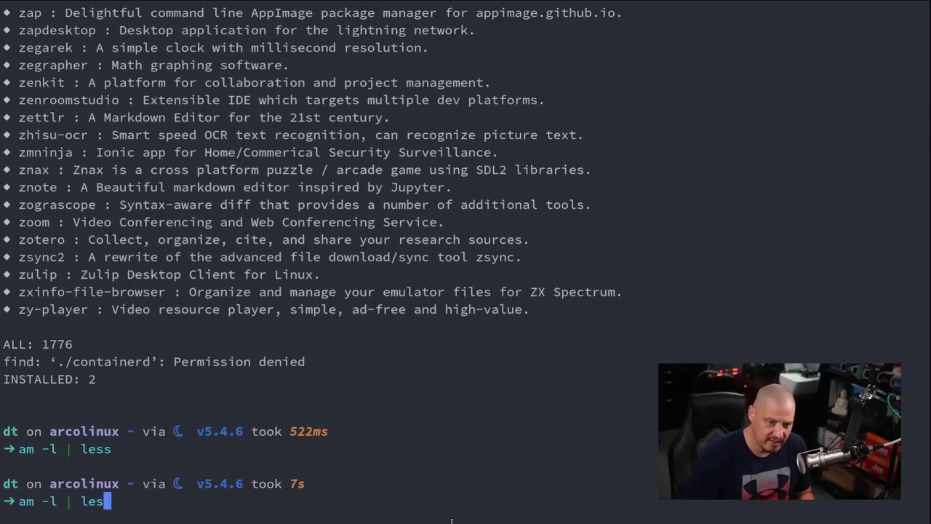
pyautogui.write('q ')
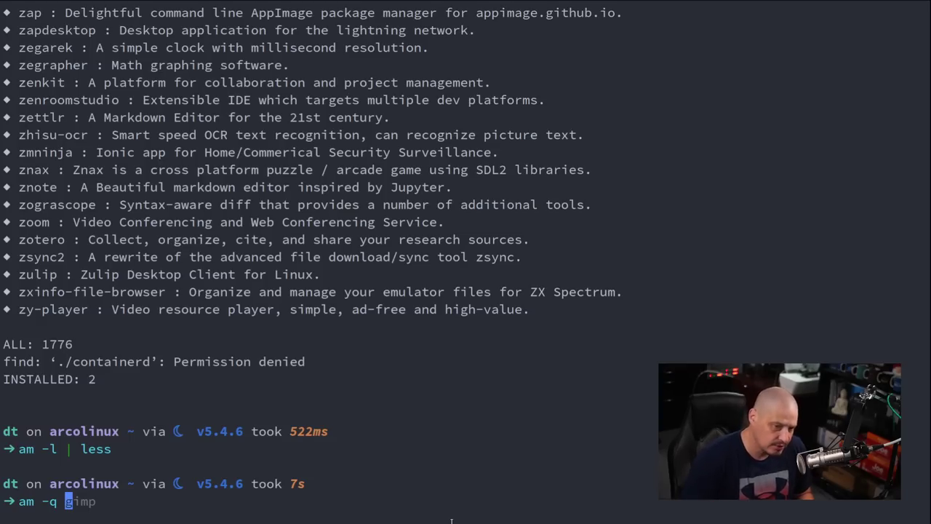
pyautogui.write('chromium')
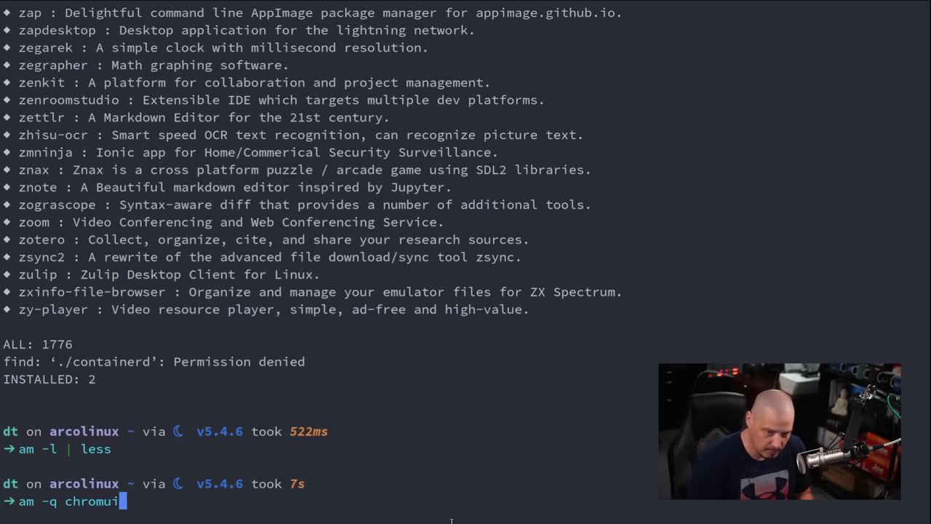
pyautogui.press('Return')
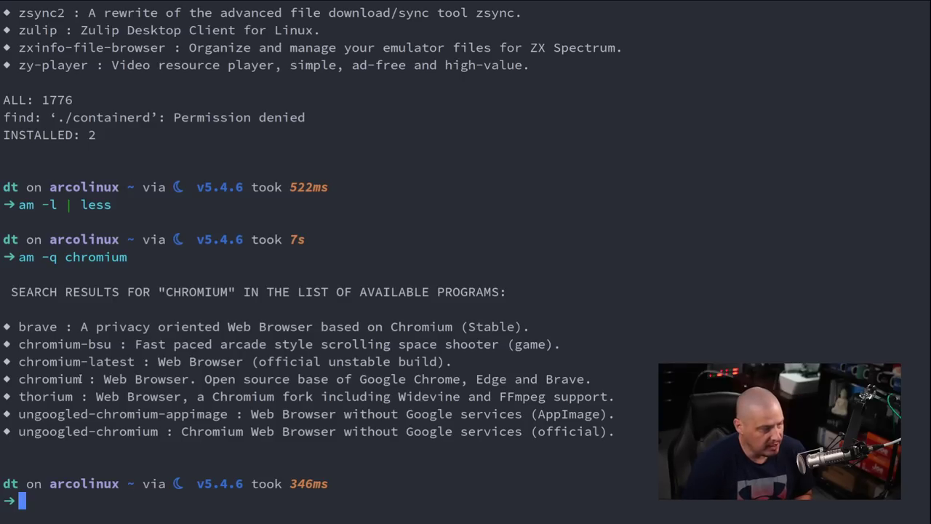
pyautogui.moveTo(81, 379); pyautogui.dragTo(25, 379)
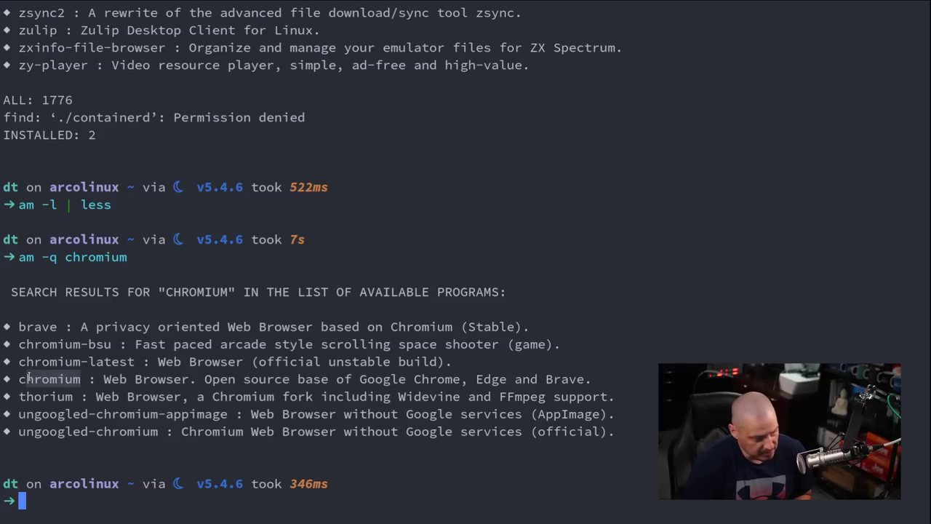
pyautogui.click(69, 371)
pyautogui.doubleClick(38, 329)
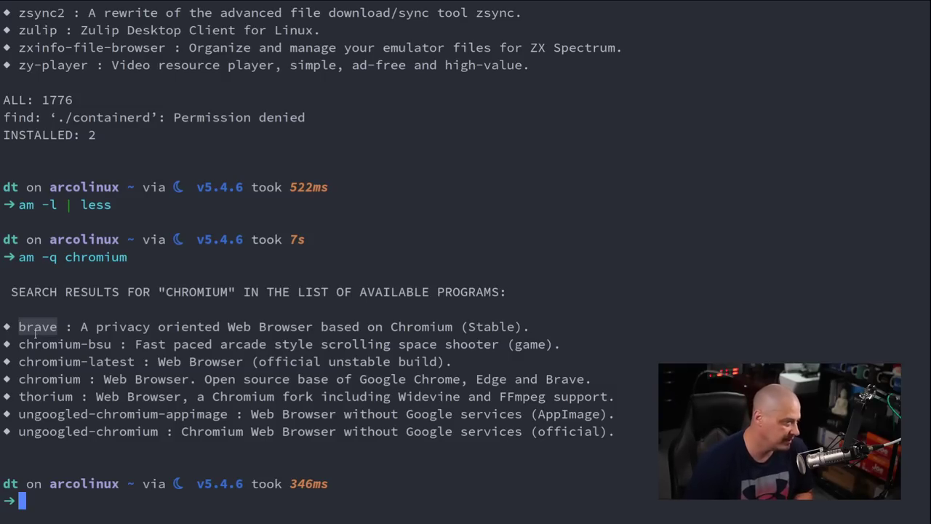
pyautogui.doubleClick(418, 327)
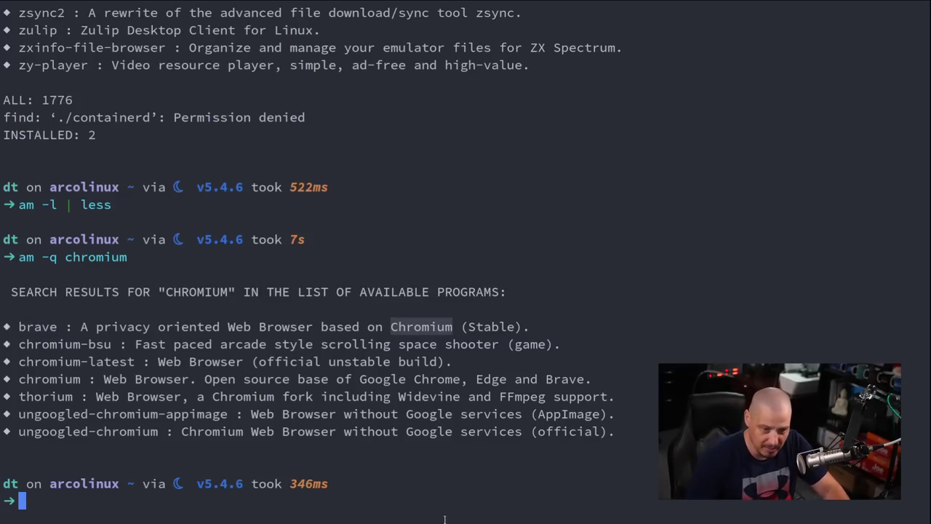
# Step: Clear the terminal and install the poddr app with am -i poddr
pyautogui.hotkey('ctrl', 'l')
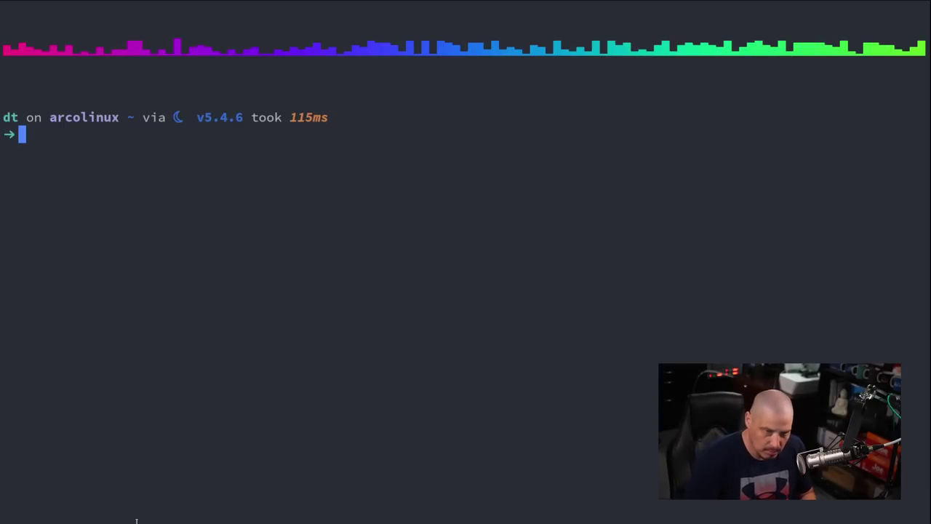
pyautogui.write('am --i')
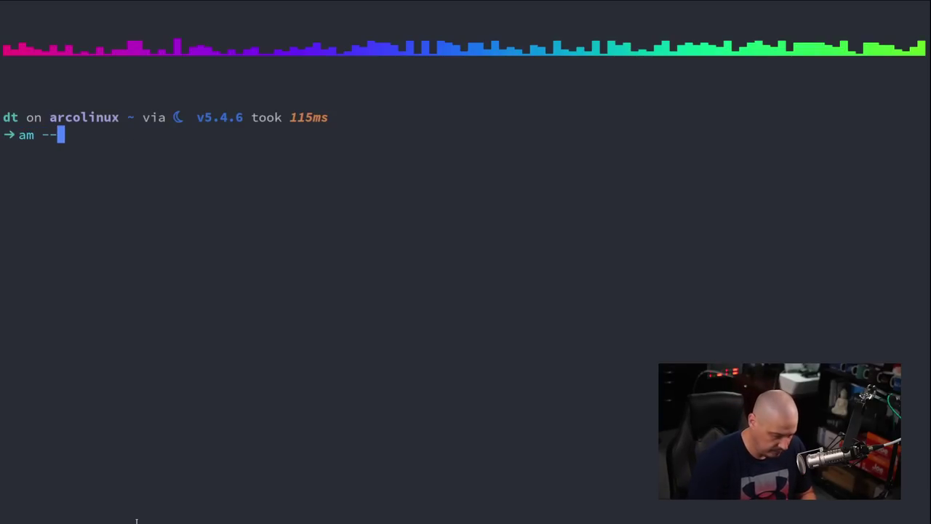
pyautogui.press('BackSpace')
pyautogui.press('BackSpace')
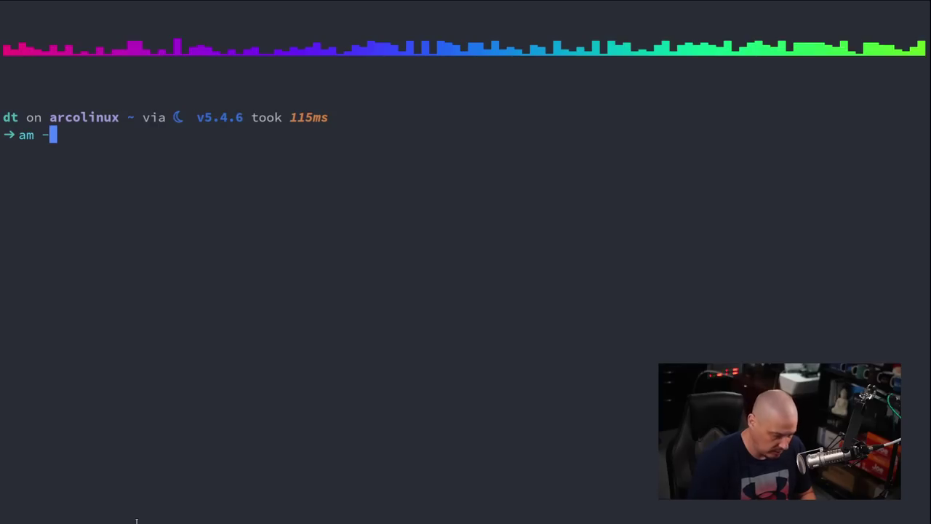
pyautogui.write('i poddy')
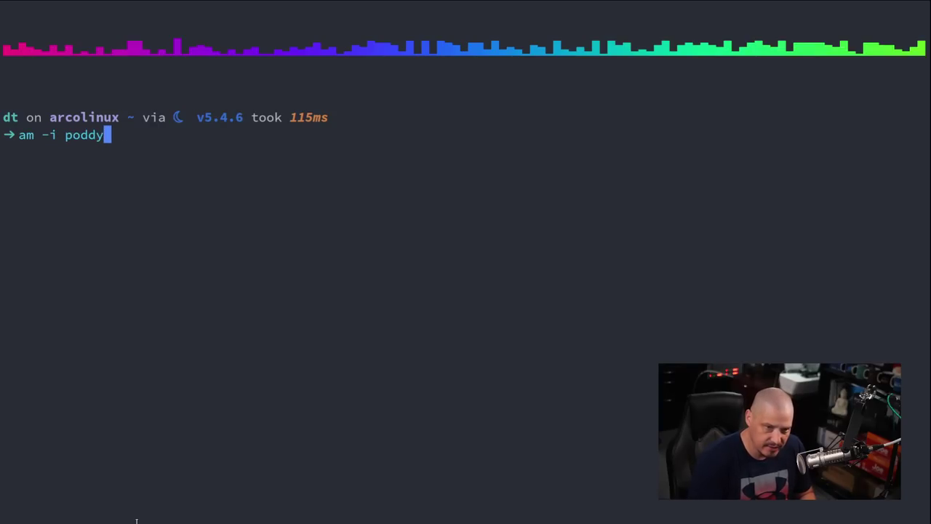
pyautogui.press('BackSpace')
pyautogui.write('r')
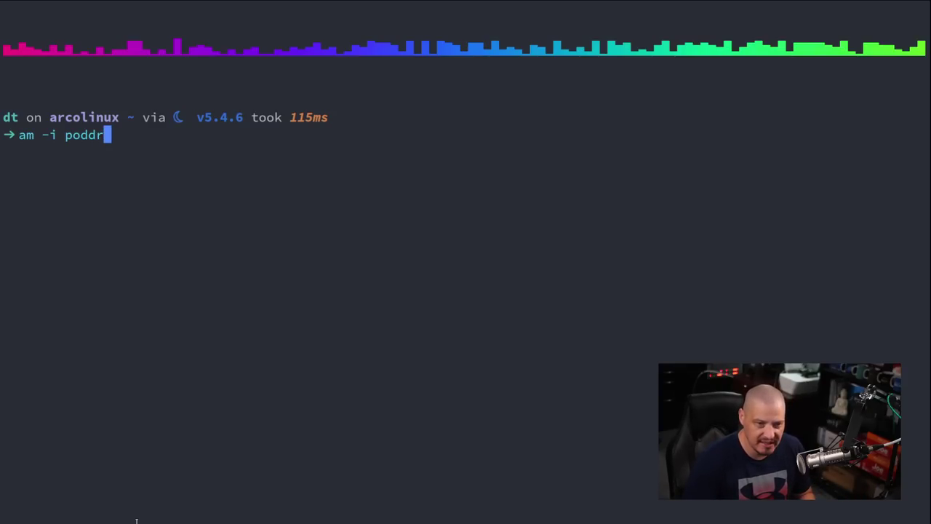
pyautogui.press('Return')
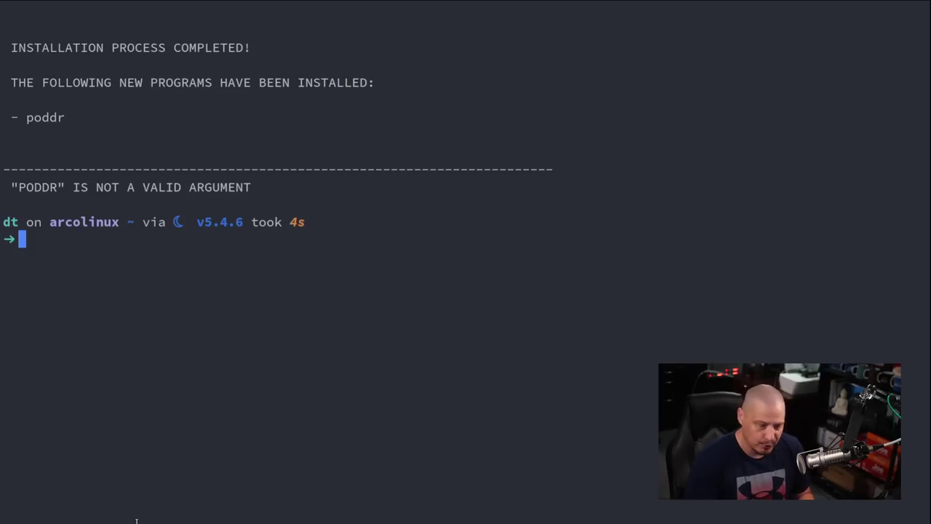
# Step: Launch poddr from the terminal, dismiss its audio error notification, and close the app
pyautogui.write('poddr')
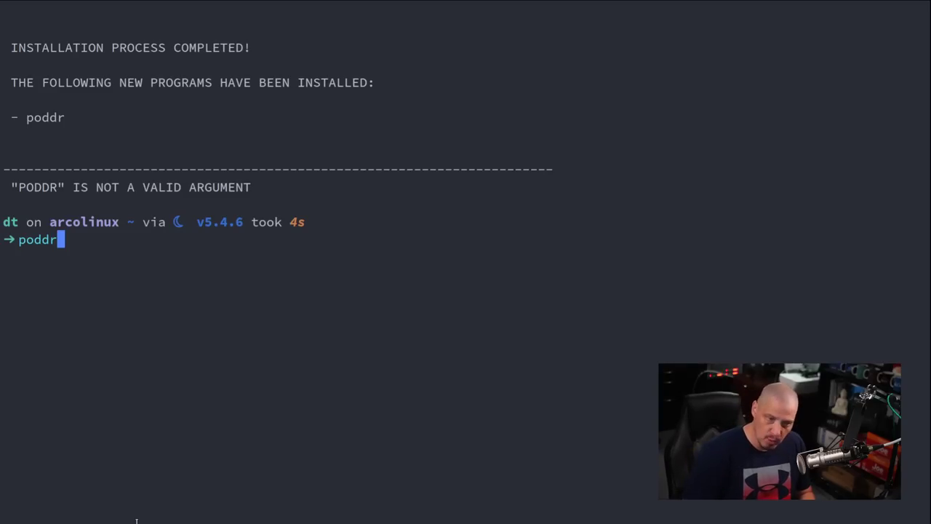
pyautogui.press('Return')
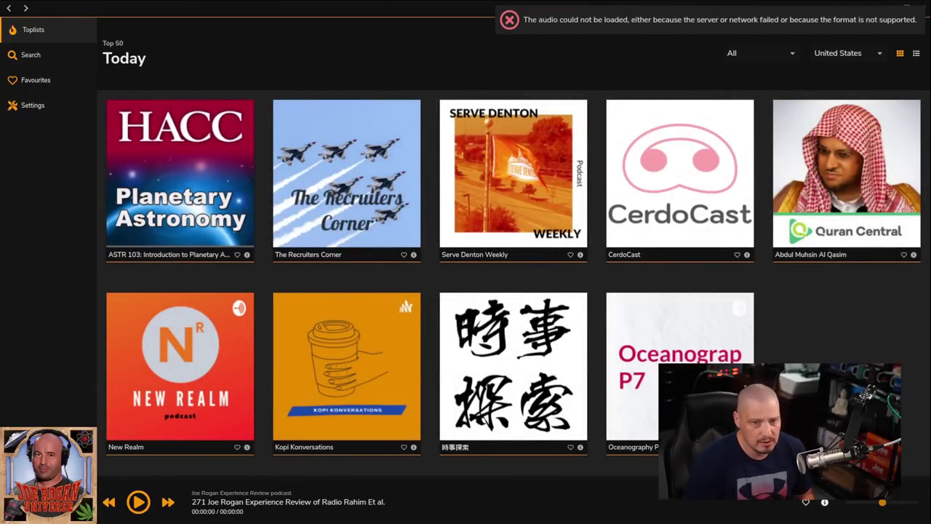
pyautogui.click(510, 21)
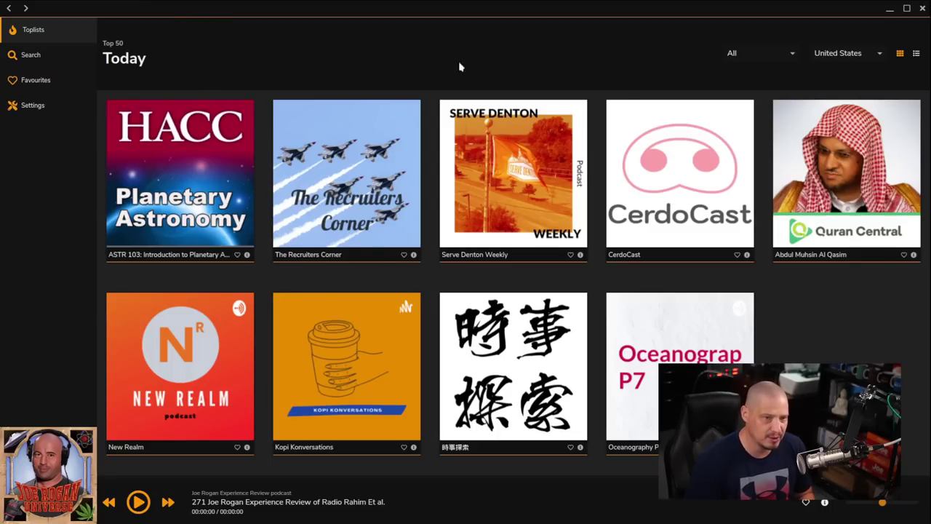
pyautogui.click(922, 9)
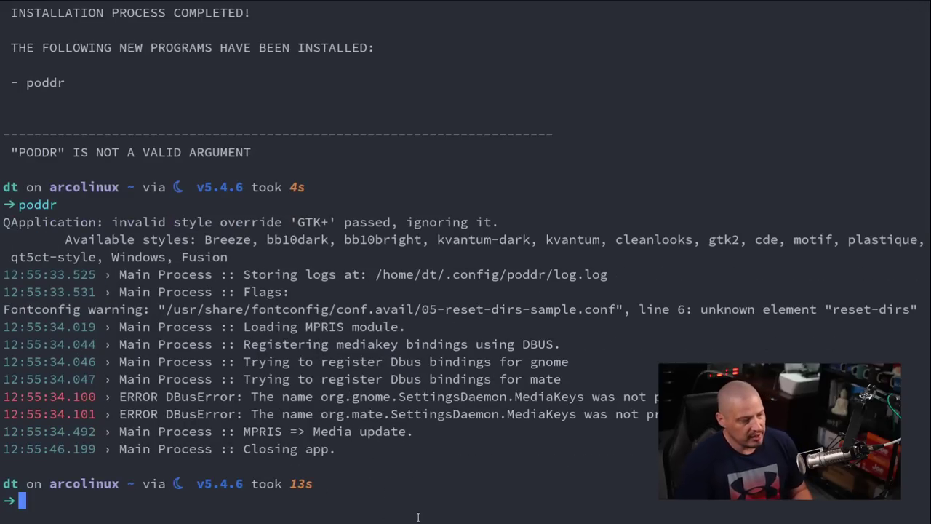
# Step: Install the extraterm app with am -i extraterm
pyautogui.press('Up')
pyautogui.press('Up')
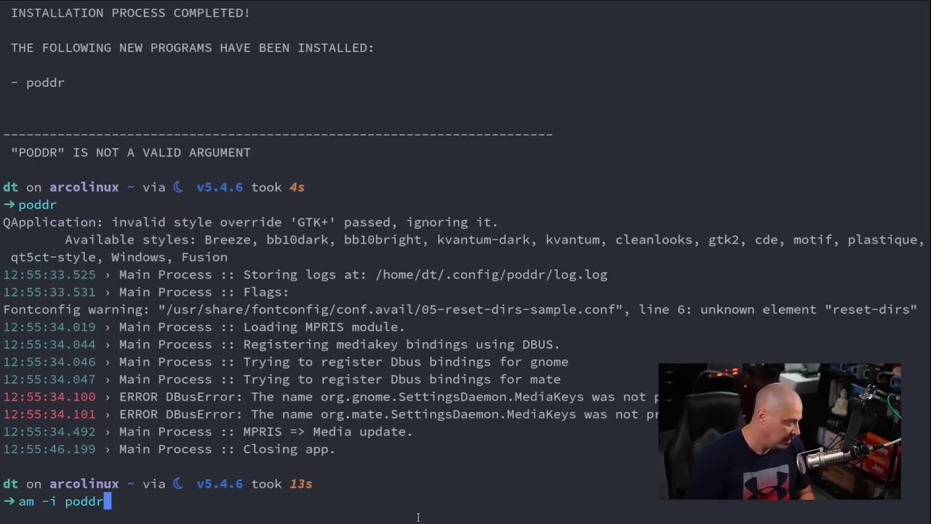
pyautogui.press('BackSpace')
pyautogui.press('BackSpace')
pyautogui.press('BackSpace')
pyautogui.press('BackSpace')
pyautogui.press('BackSpace')
pyautogui.write('extrater')
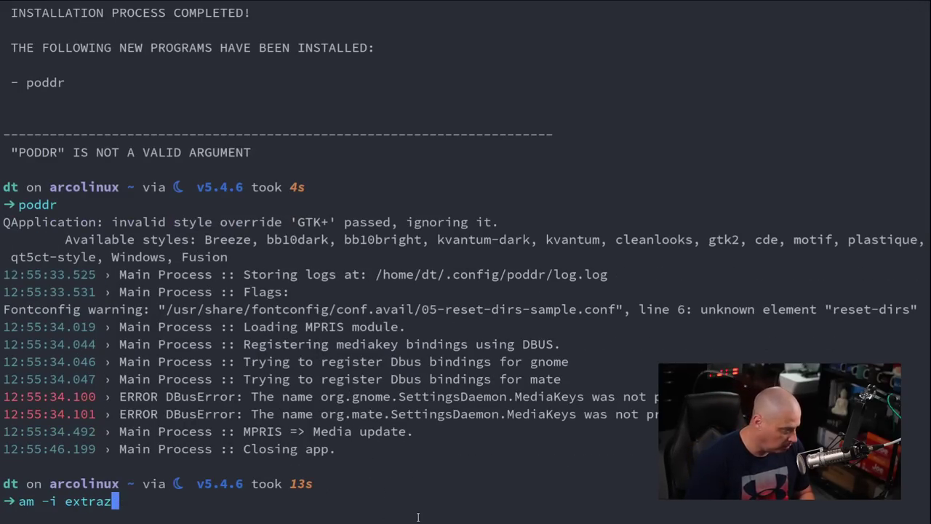
pyautogui.write('m')
pyautogui.press('Return')
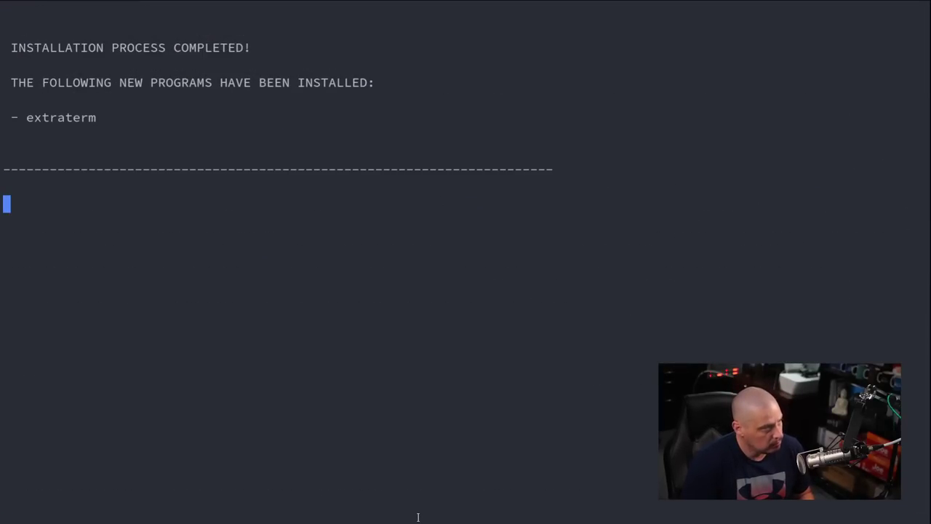
# Step: Launch extraterm from the terminal and close the Tip block in its window
pyautogui.write('e')
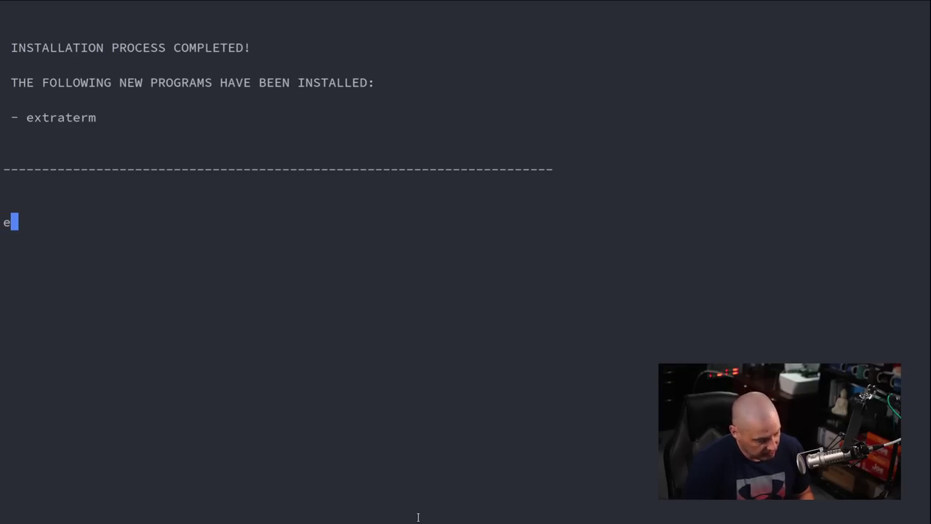
pyautogui.write('xtraterm')
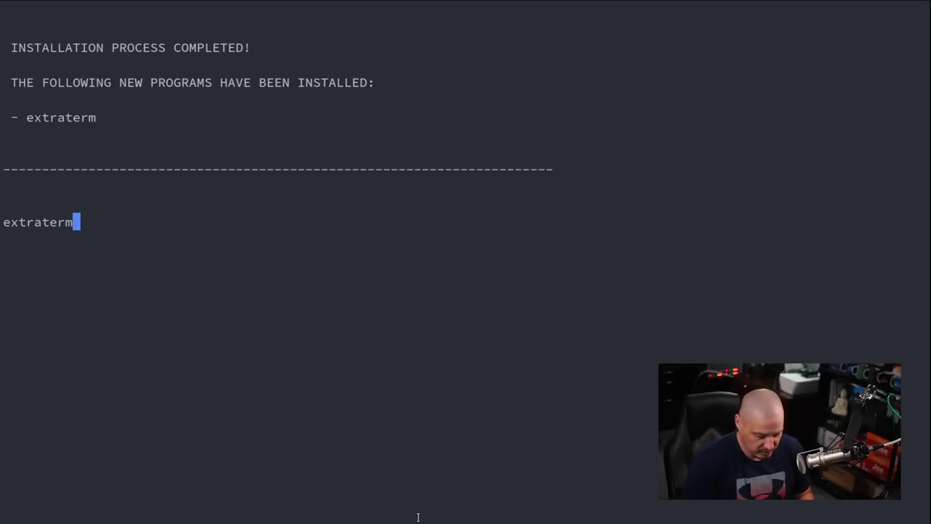
pyautogui.press('Return')
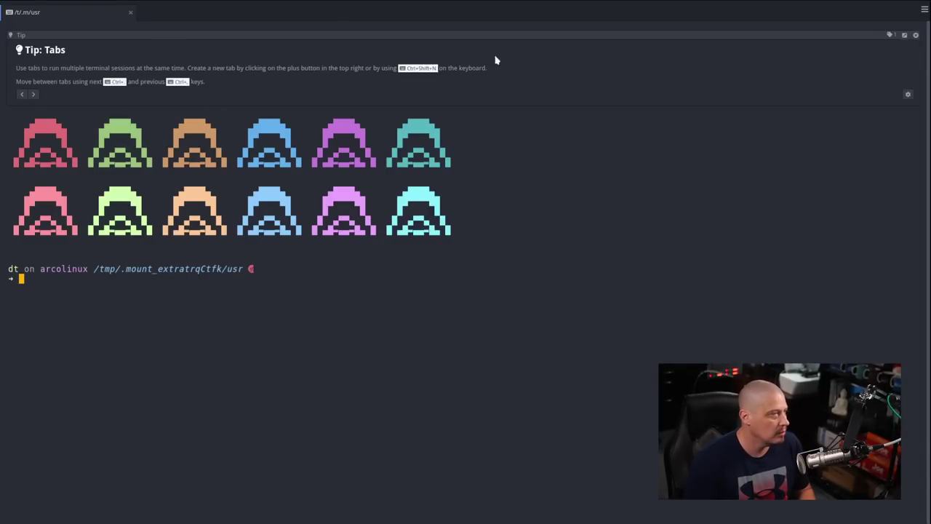
pyautogui.click(916, 35)
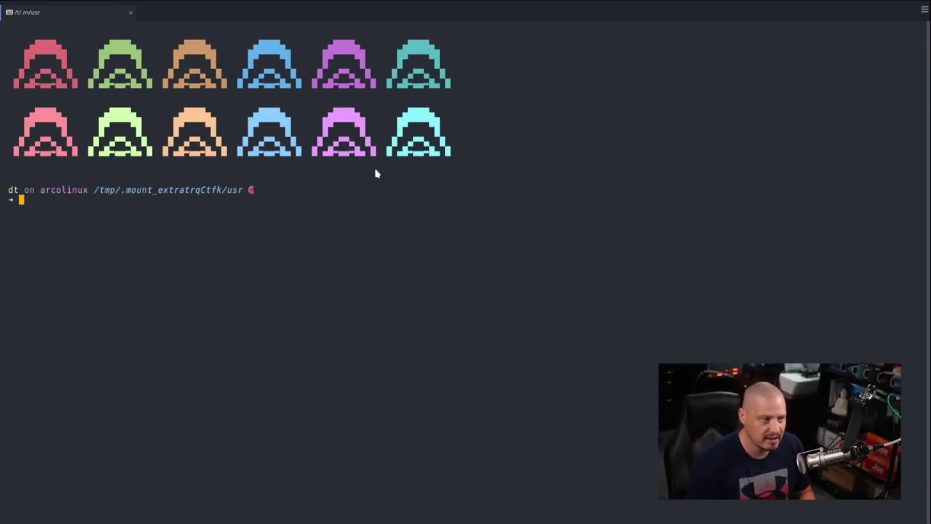
# Step: In Extraterm, list the current directory and the home directory with ls, and return to the original terminal to clear its output
pyautogui.write('ls')
pyautogui.press('Return')
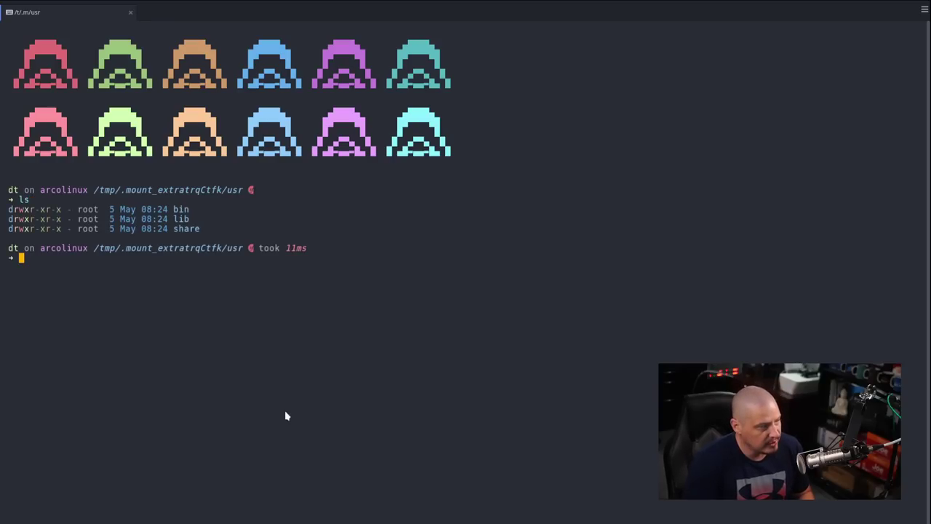
pyautogui.write('cd')
pyautogui.press('Return')
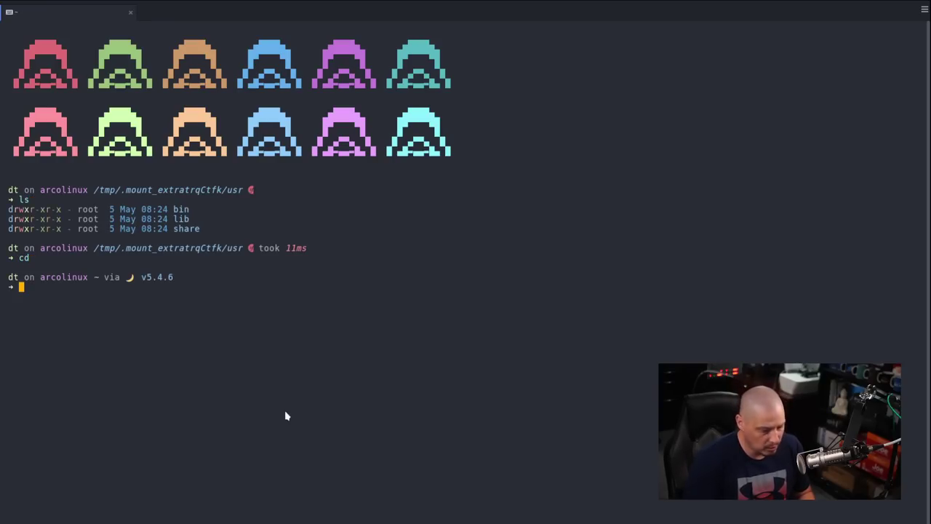
pyautogui.write('ls')
pyautogui.press('Return')
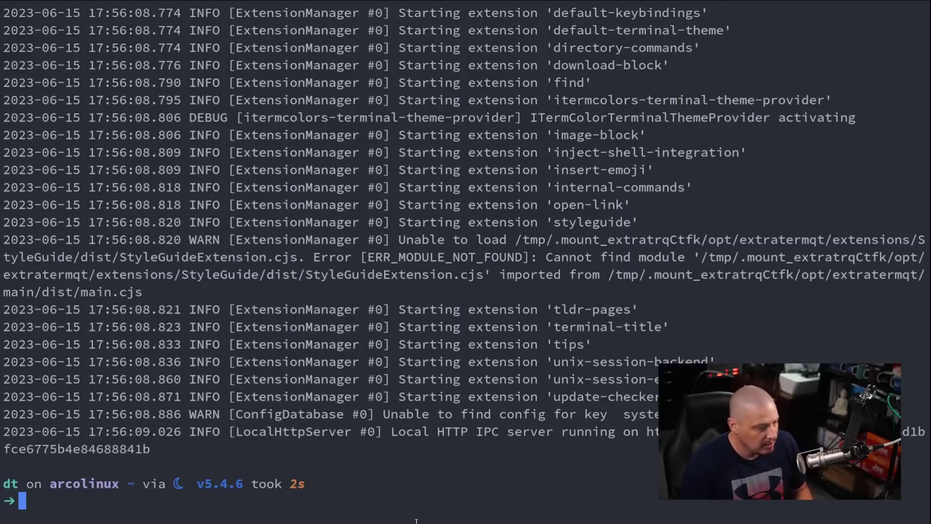
pyautogui.write('clear')
pyautogui.press('Return')
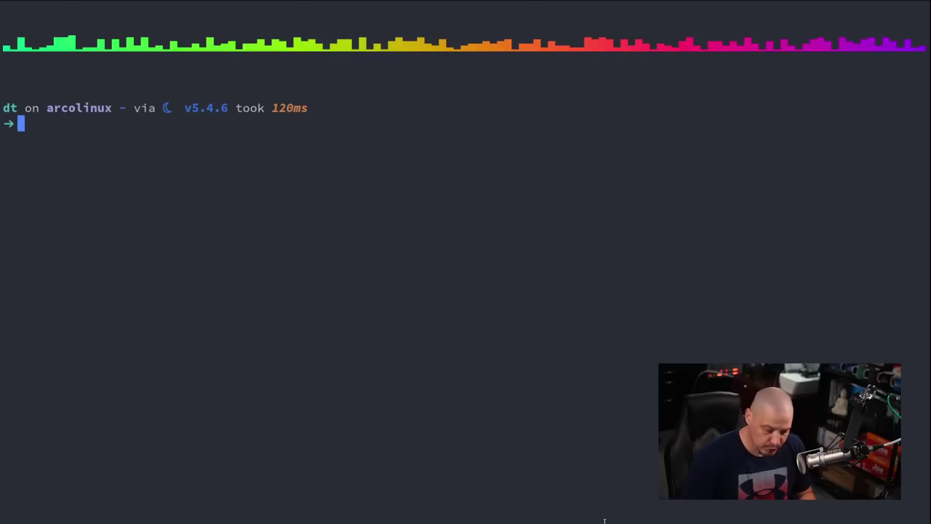
# Step: Update all programs managed by AM with am -u, accepting the default answer to continue, and clear the terminal output
pyautogui.write('am -u')
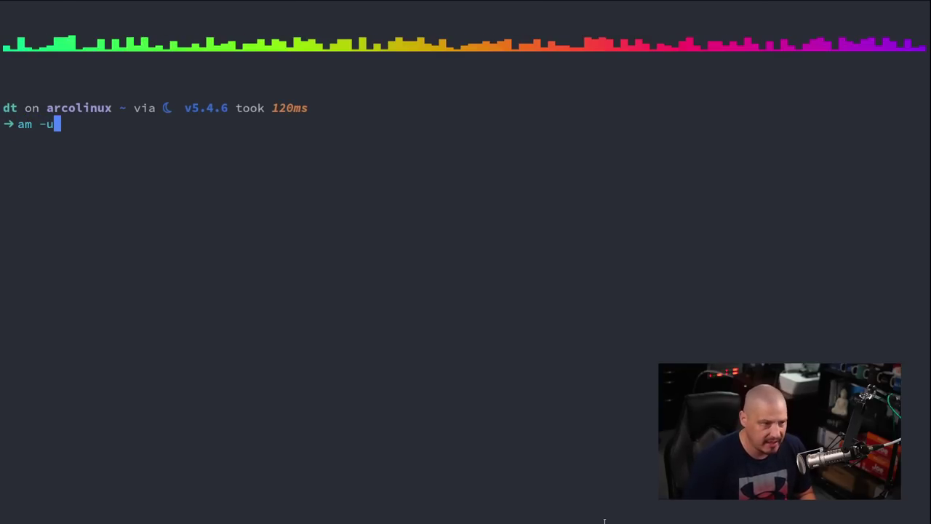
pyautogui.press('Return')
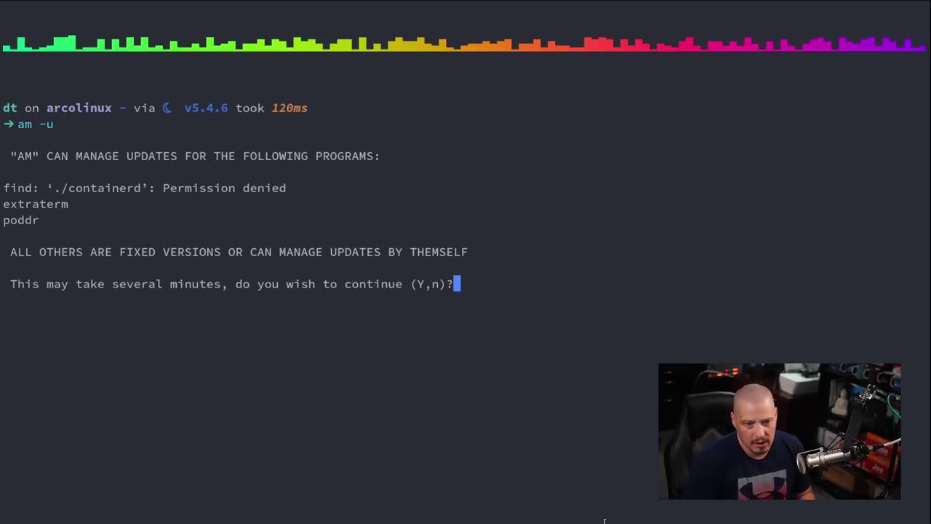
pyautogui.press('Return')
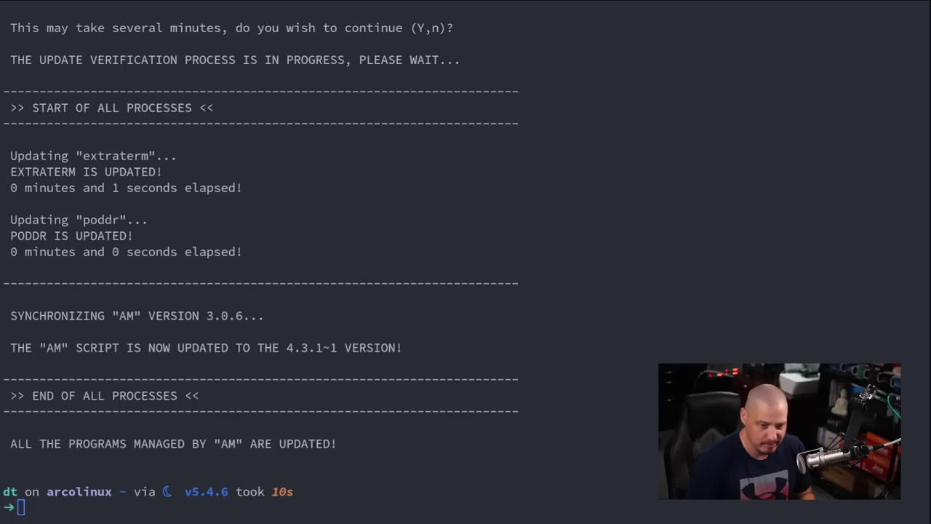
pyautogui.write('clear')
pyautogui.press('Return')
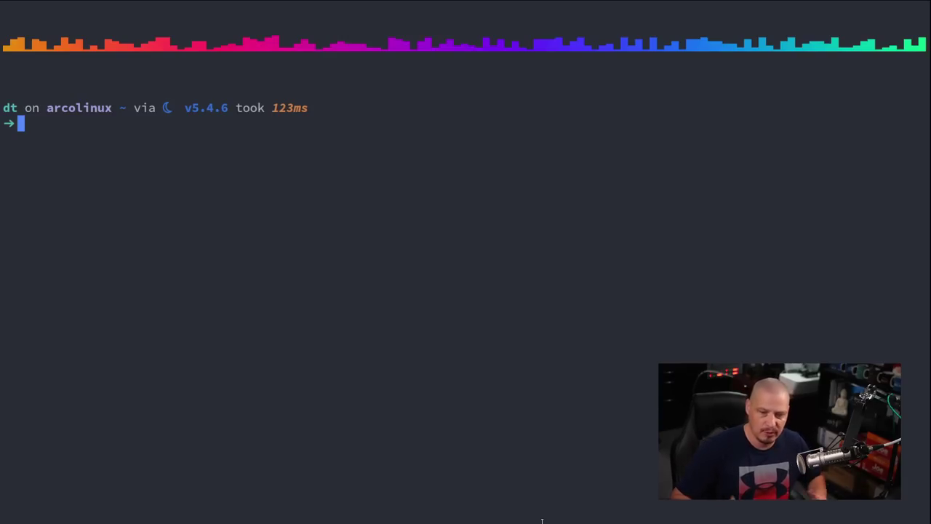
# Step: Back up the current version of extraterm with am -b extraterm, answering y to the confirmation
pyautogui.write('am -')
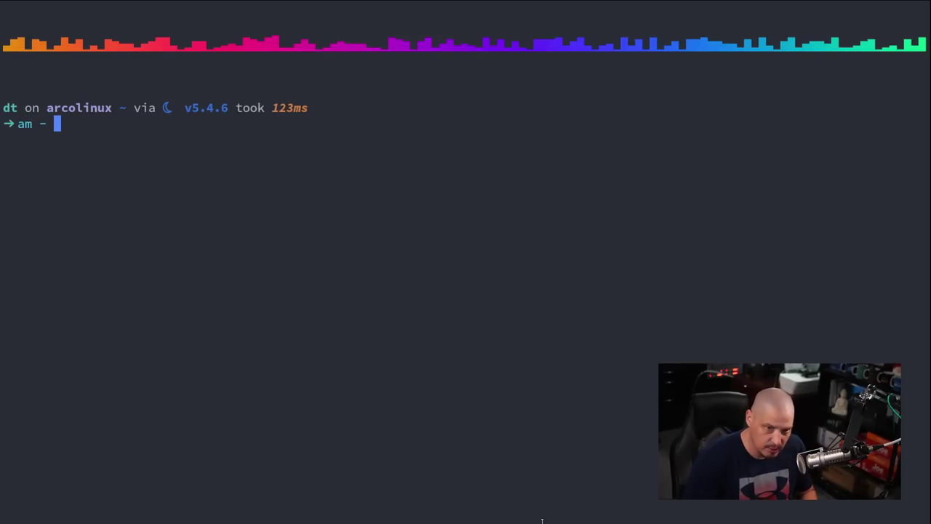
pyautogui.press('BackSpace')
pyautogui.write('b ext')
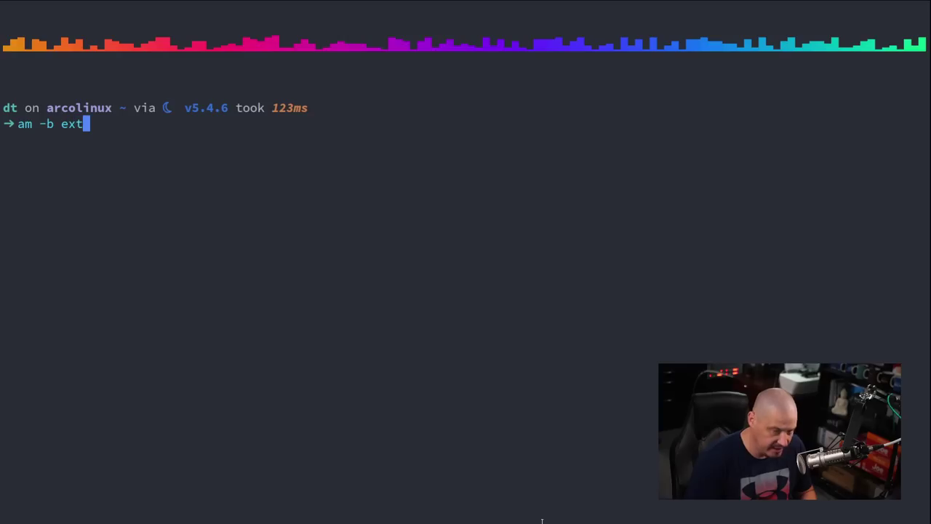
pyautogui.write('raterm')
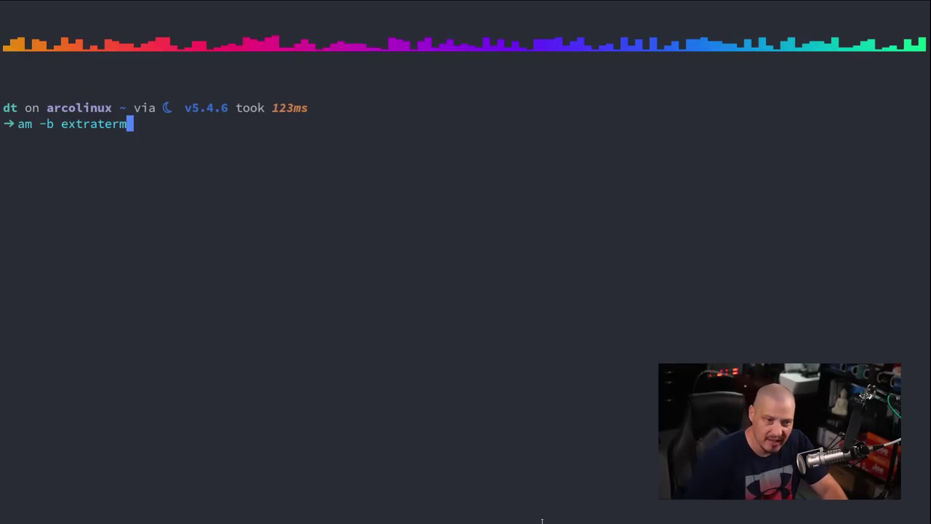
pyautogui.press('Return')
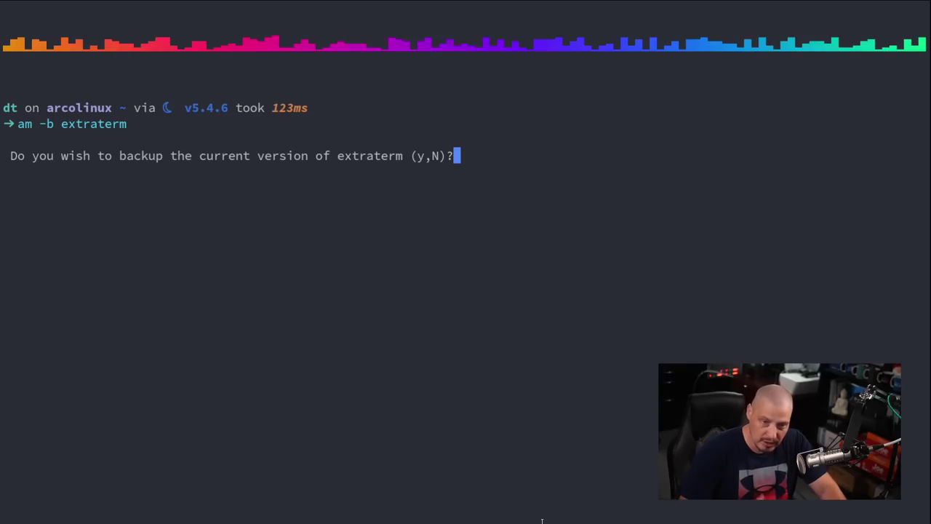
pyautogui.write('y')
pyautogui.press('Return')
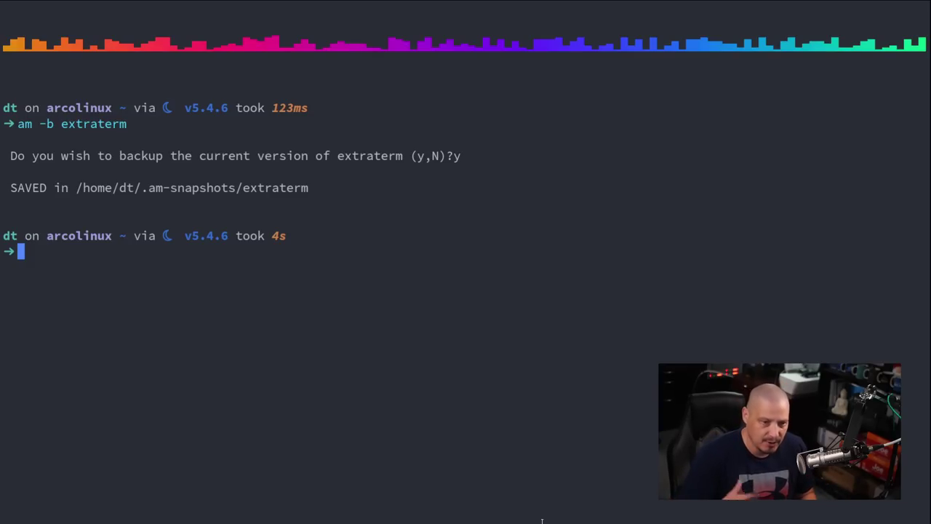
# Step: Restore extraterm from its snapshot with am -o extraterm, answering y to the overwrite and leaving the snapshot name blank
pyautogui.write('am -o')
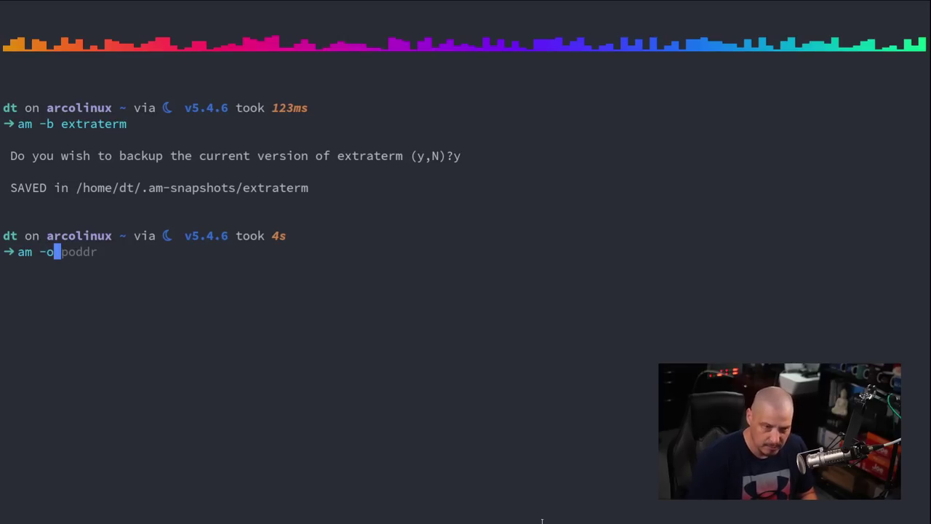
pyautogui.write(' extraterm')
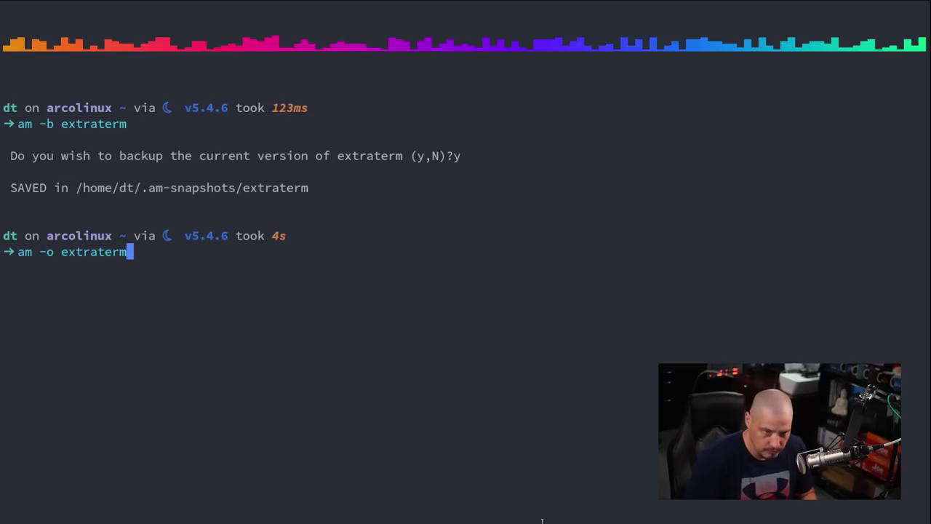
pyautogui.press('Return')
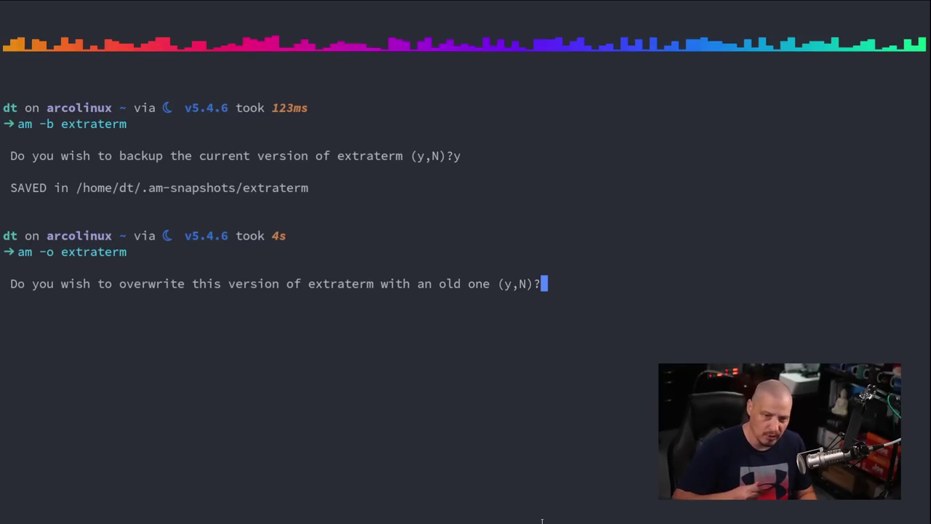
pyautogui.write('y')
pyautogui.press('Return')
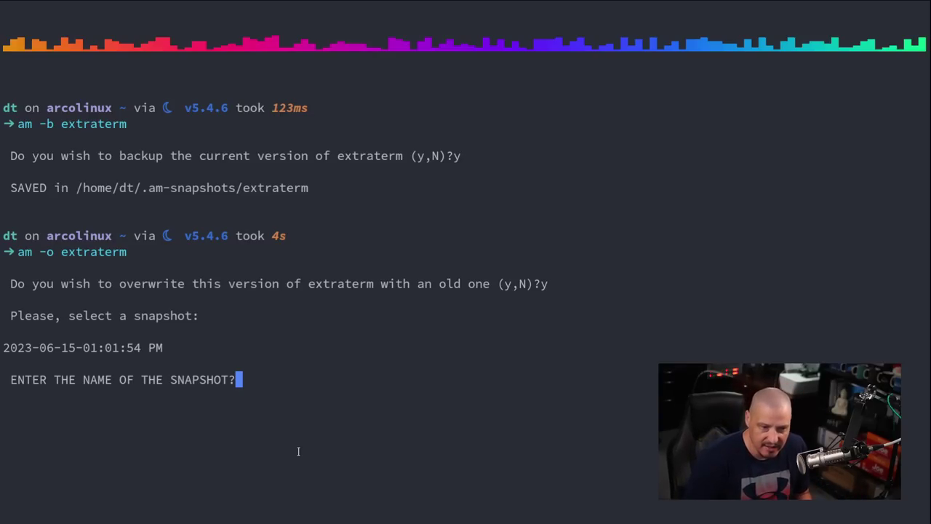
pyautogui.press('Return')
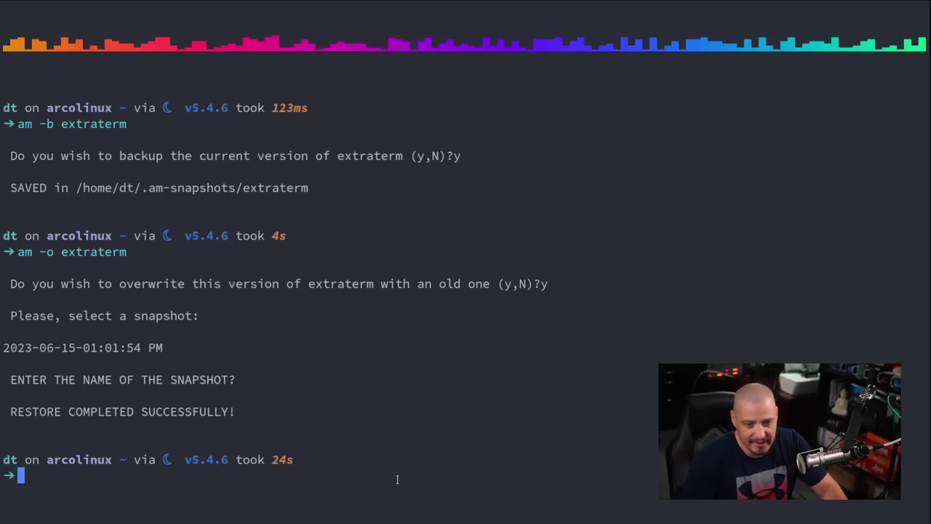
# Step: List the installed programs with am -f and examine the entries with their disk usage, including discord and sauerbraten
pyautogui.write('am -f')
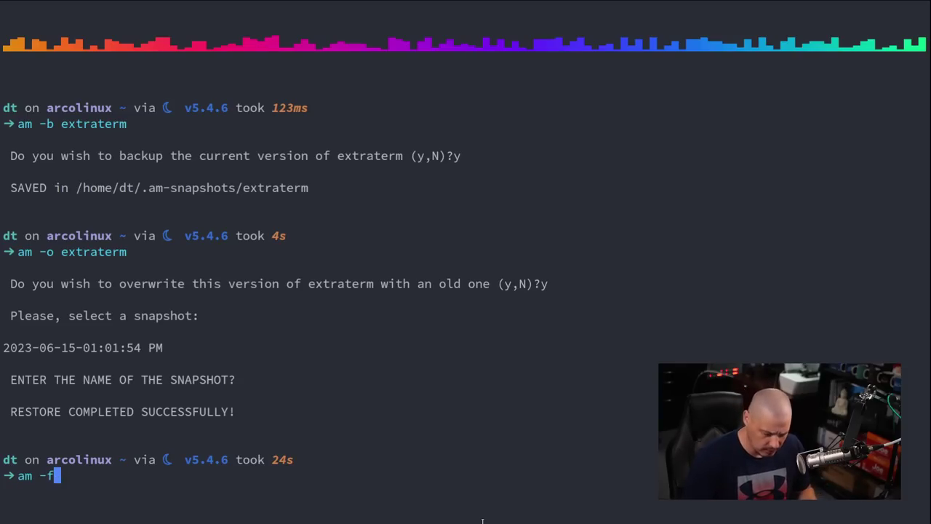
pyautogui.press('Return')
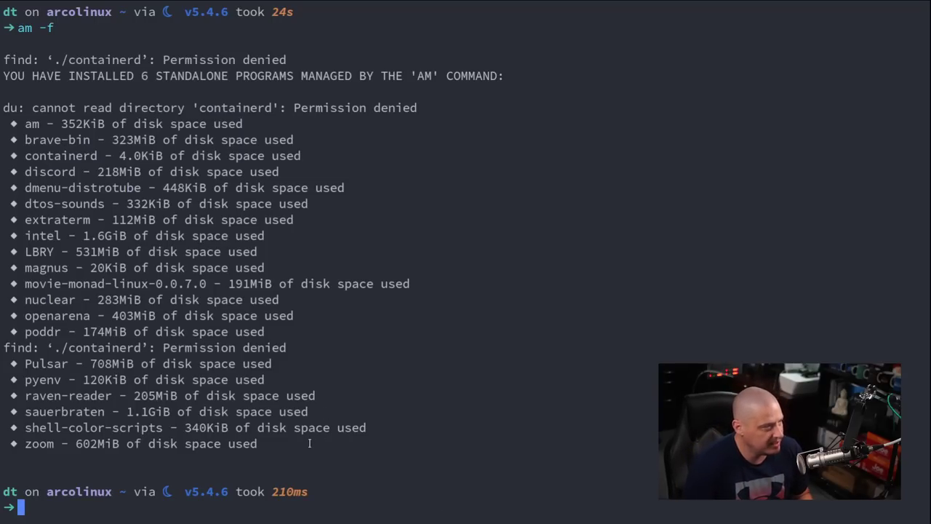
pyautogui.moveTo(300, 443); pyautogui.dragTo(1, 100)
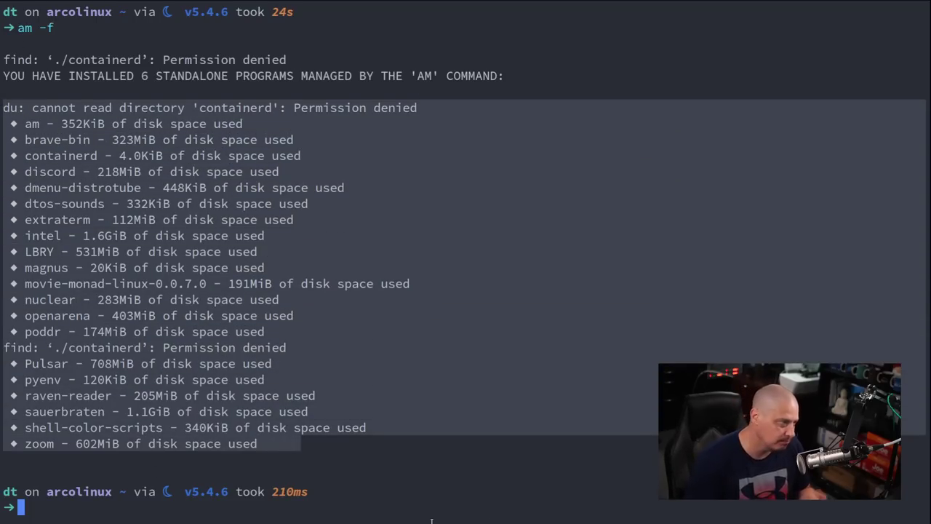
pyautogui.click(340, 449)
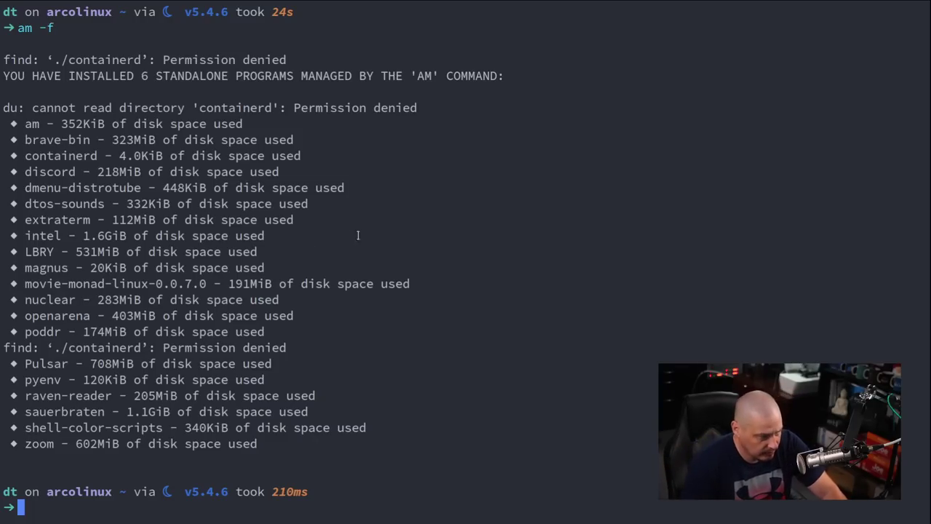
pyautogui.moveTo(257, 443); pyautogui.dragTo(41, 109)
pyautogui.click(44, 138)
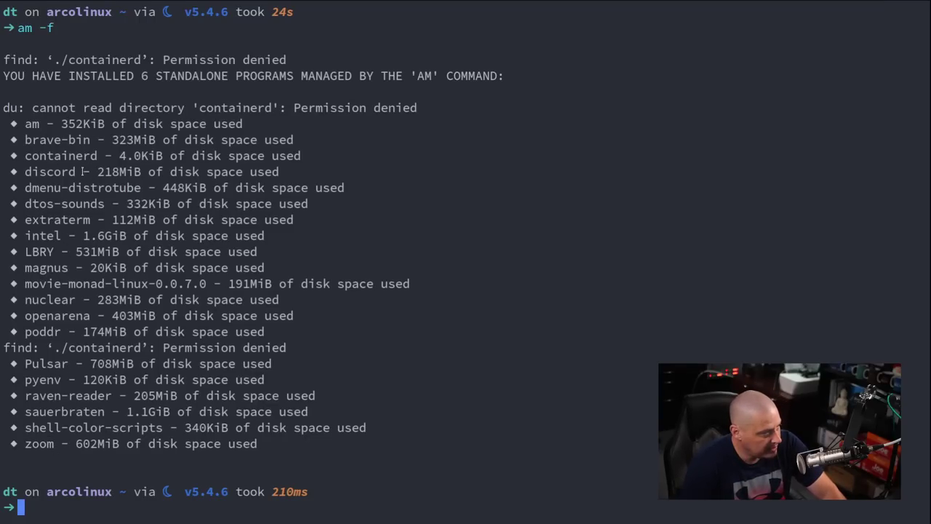
pyautogui.moveTo(76, 172); pyautogui.dragTo(14, 170)
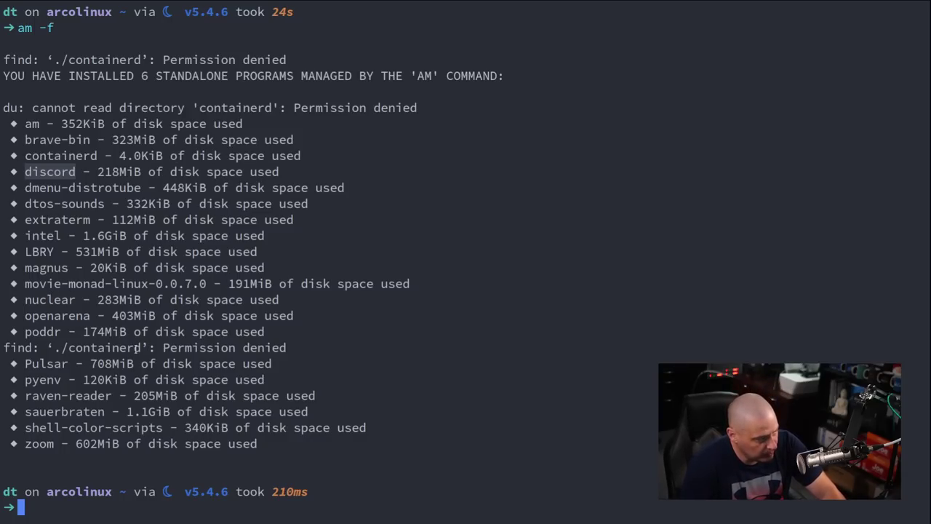
pyautogui.click(60, 318)
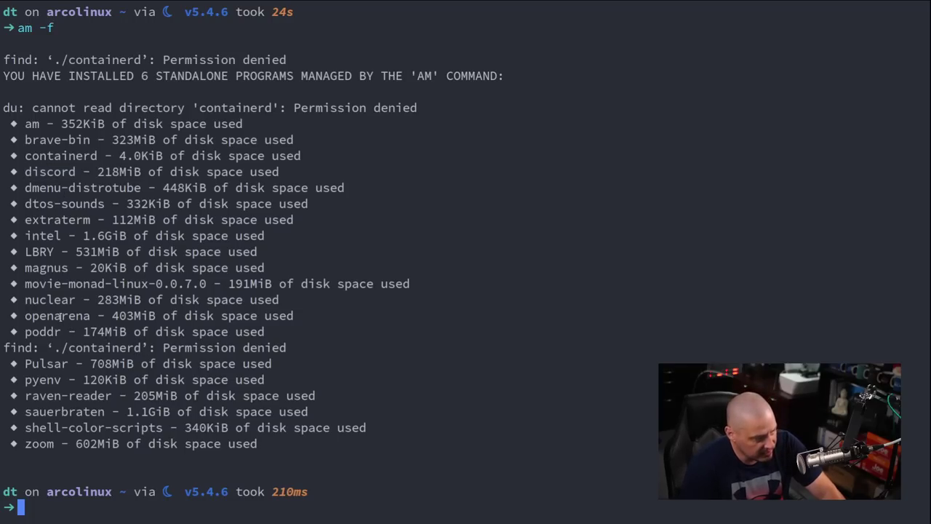
pyautogui.doubleClick(65, 413)
pyautogui.click(345, 521)
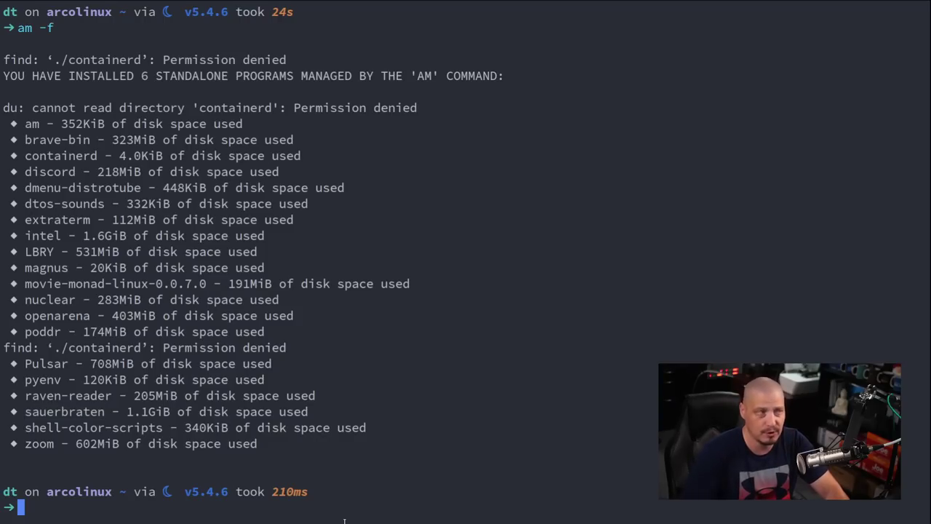
# Step: Display AM's help text in the terminal with am -h
pyautogui.write('am')
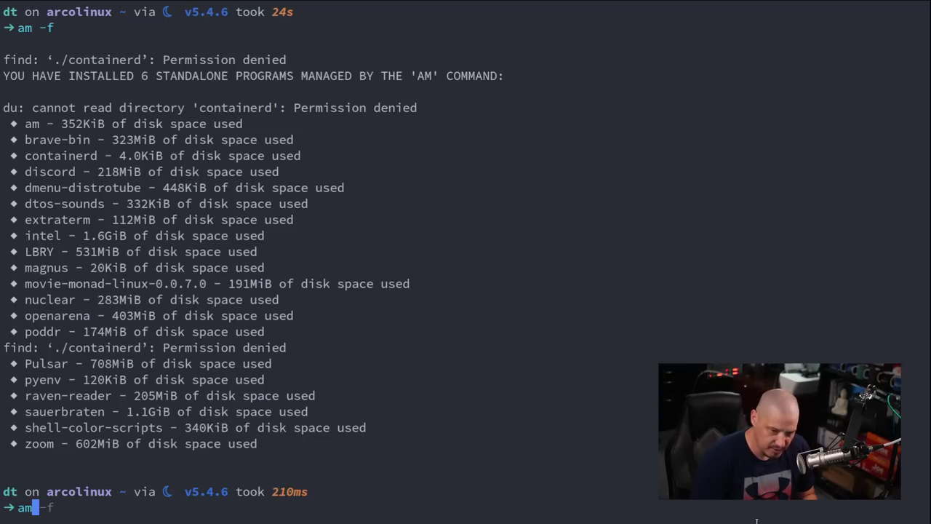
pyautogui.press('Return')
pyautogui.write('am -h')
pyautogui.press('Return')
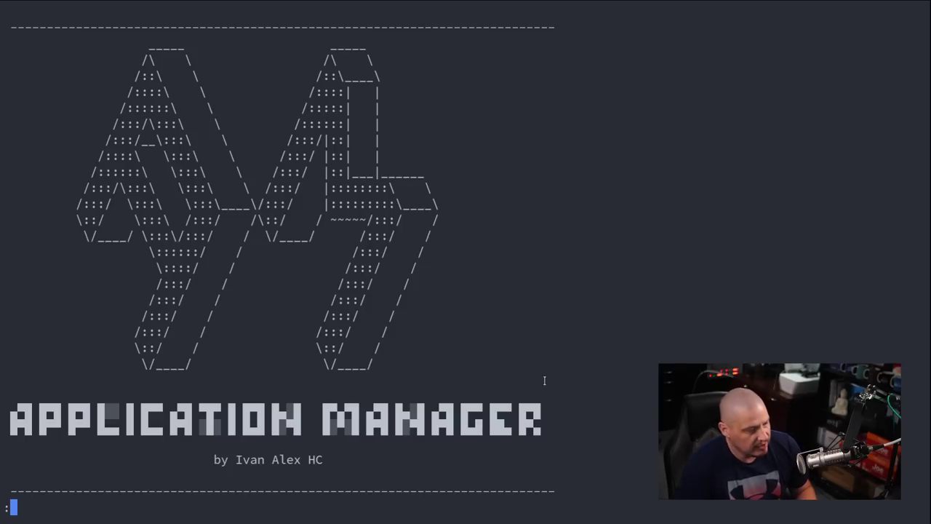
# Step: Switch to the web browser and browse the full application list on the Portable Linux Apps site
pyautogui.press('super+2')
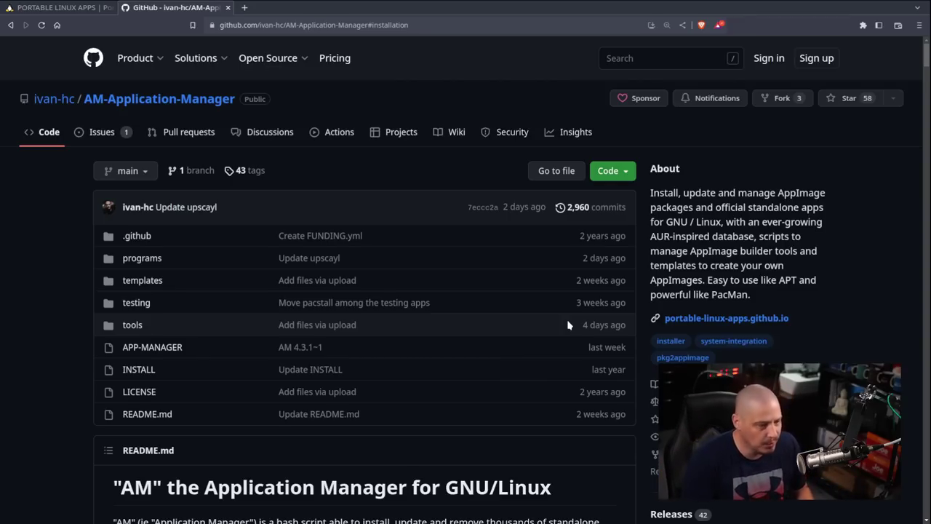
pyautogui.click(80, 6)
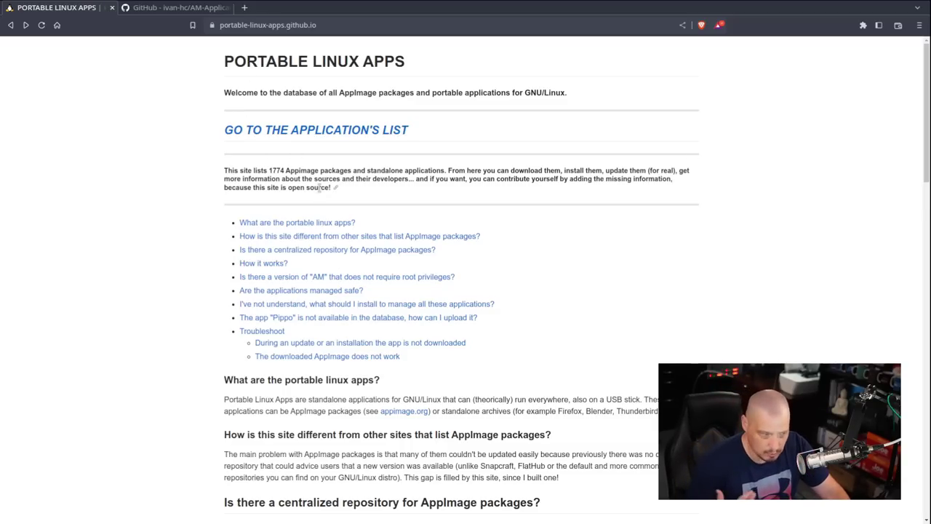
pyautogui.click(355, 135)
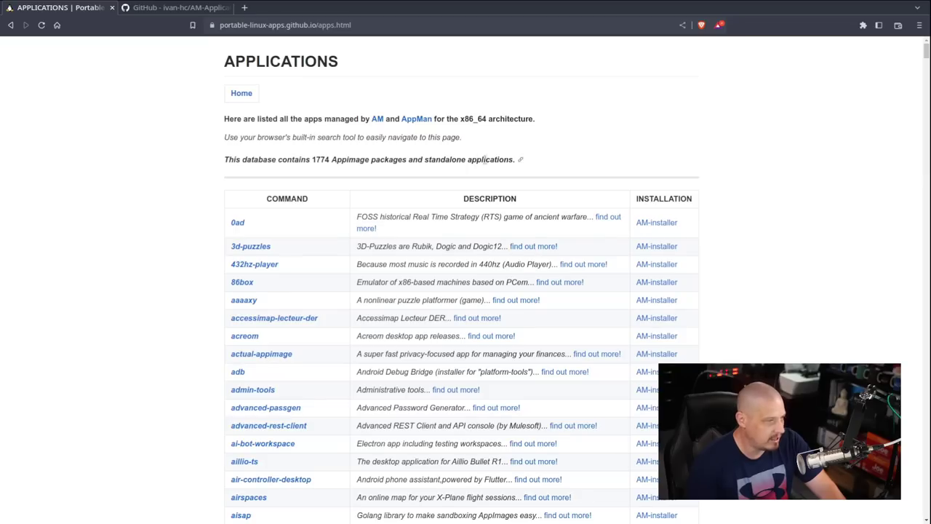
pyautogui.scroll(-4, 926, 55)
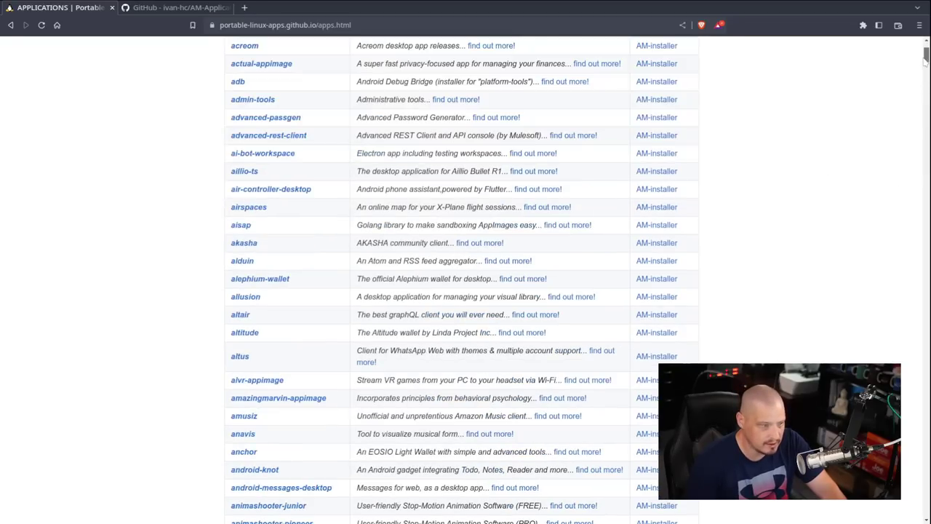
pyautogui.moveTo(926, 56)
pyautogui.mouseDown()
pyautogui.moveTo(920, 135)
pyautogui.moveTo(922, 43)
pyautogui.mouseUp()
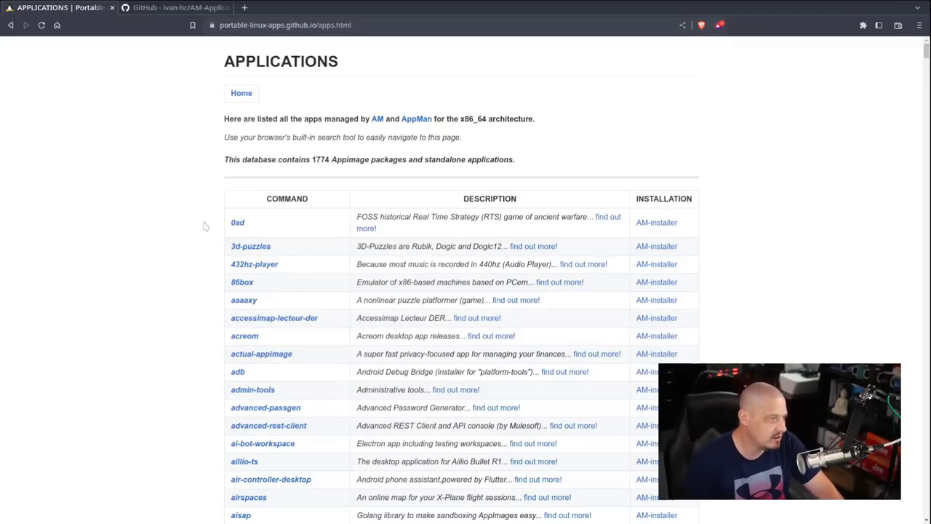
# Step: View the 0ad application's page, go back to the application list, and return to the AM-Application-Manager GitHub repository
pyautogui.click(238, 222)
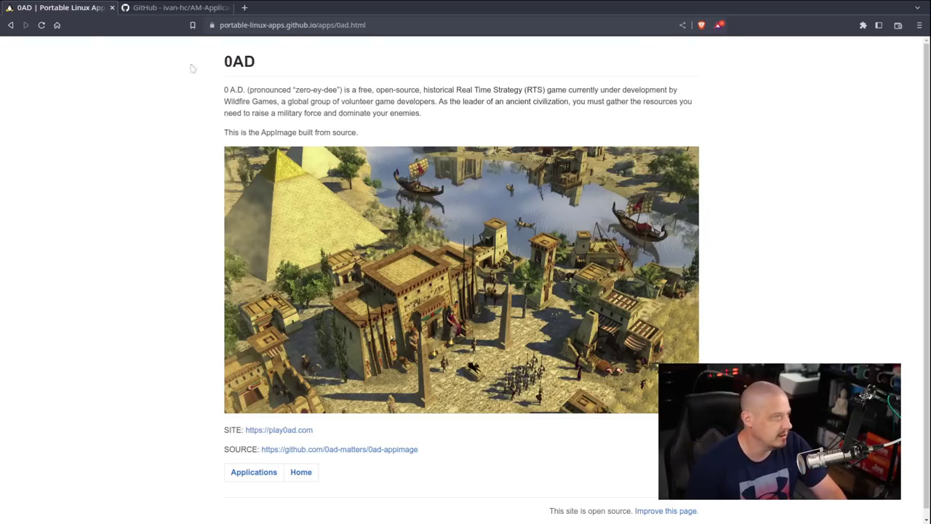
pyautogui.click(10, 25)
pyautogui.click(178, 8)
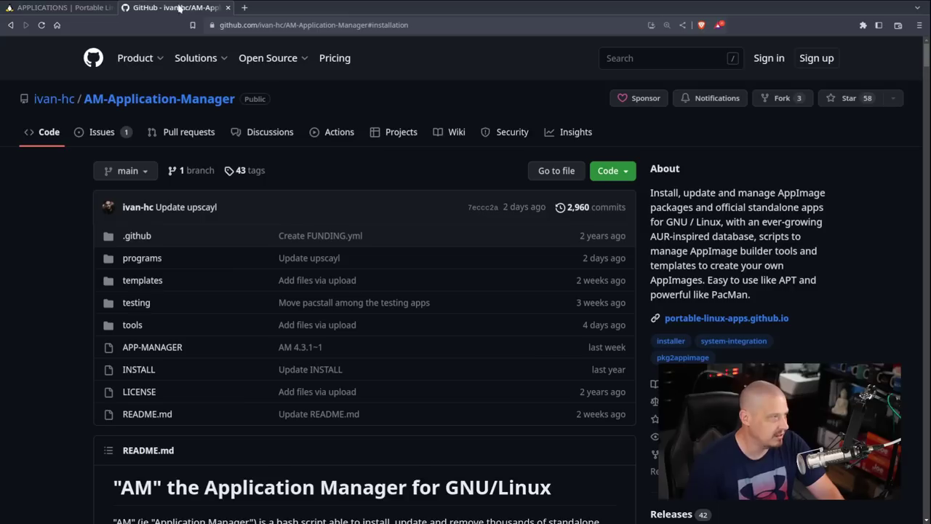